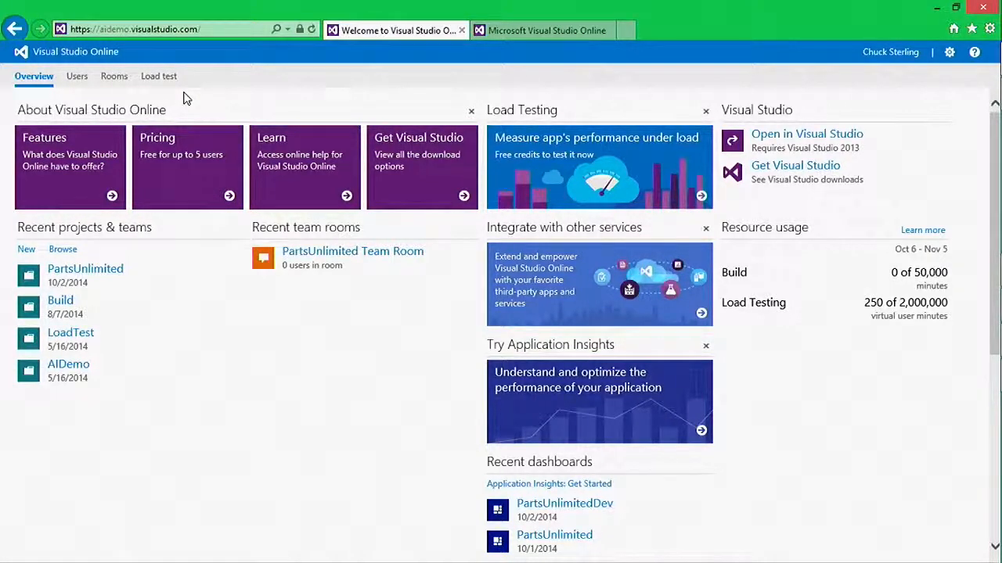
{"action": "left_click", "coordinate": [168, 77]}
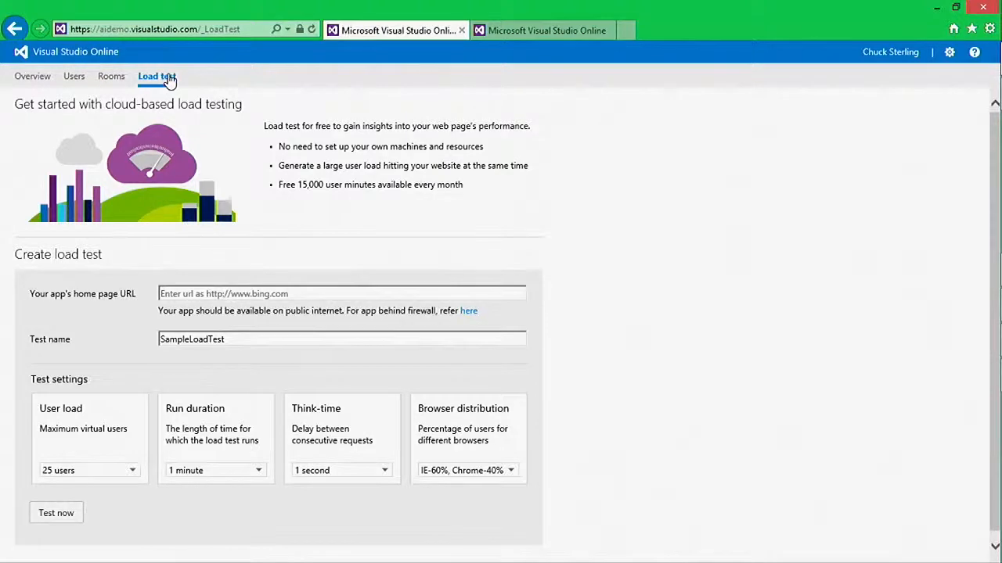
{"action": "left_click", "coordinate": [233, 288]}
{"action": "type", "text": "http://aitraining1.cloudapp.net/PartsUnlimited/"}
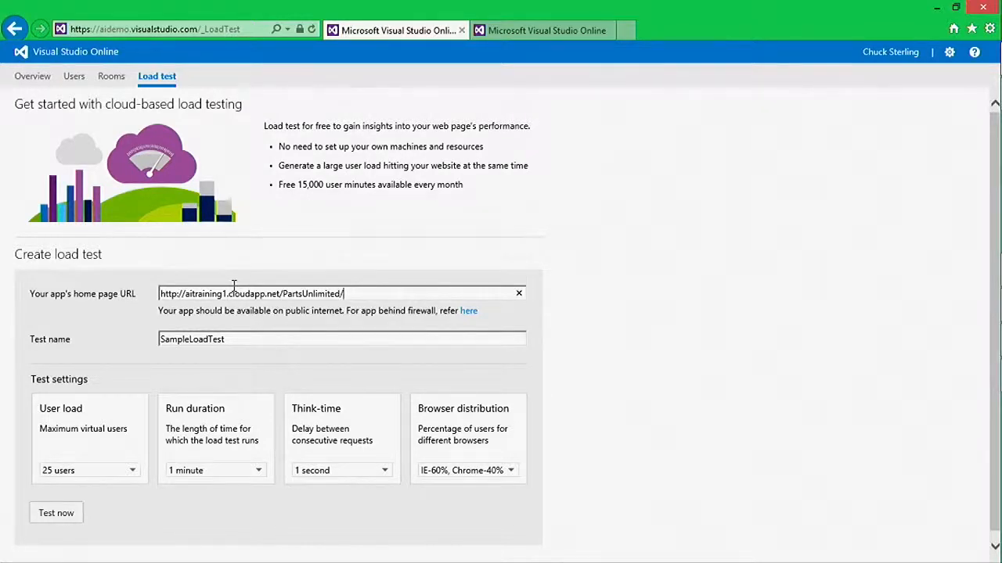
{"action": "type", "text": "about"}
{"action": "key", "text": "BackSpace"}
{"action": "key", "text": "BackSpace"}
{"action": "key", "text": "BackSpace"}
{"action": "key", "text": "BackSpace"}
{"action": "key", "text": "BackSpace"}
Name the load test Partsunlimited
{"action": "double_click", "coordinate": [255, 337]}
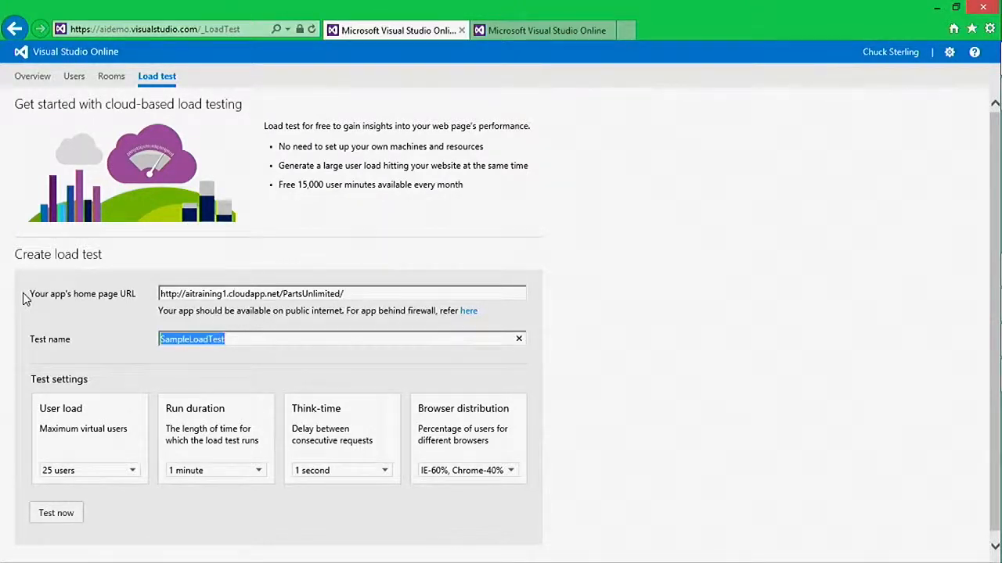
{"action": "type", "text": "PartsUnlimited"}
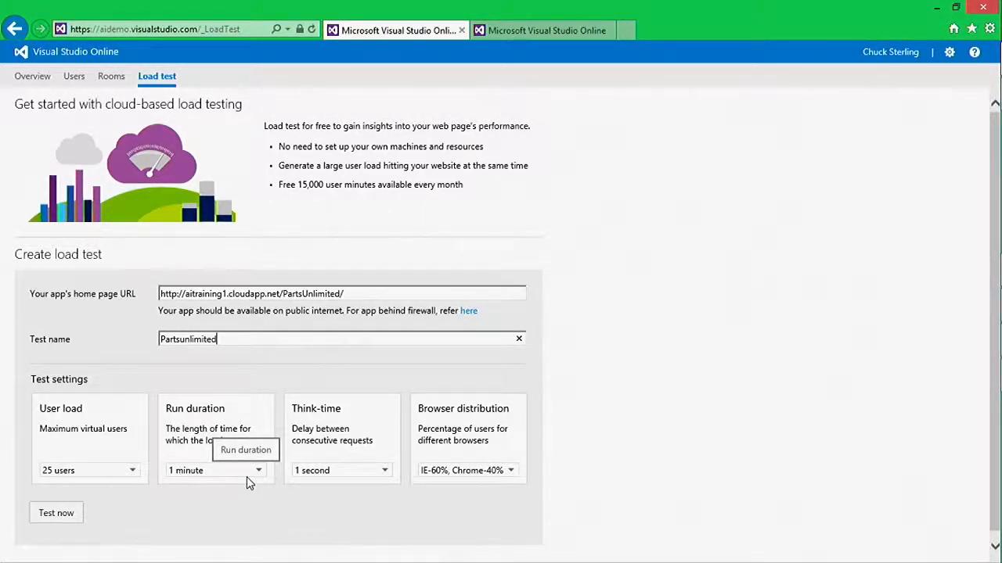
Set the browser distribution to IE-80%, Chrome-20% and run the load test
{"action": "left_click", "coordinate": [385, 471]}
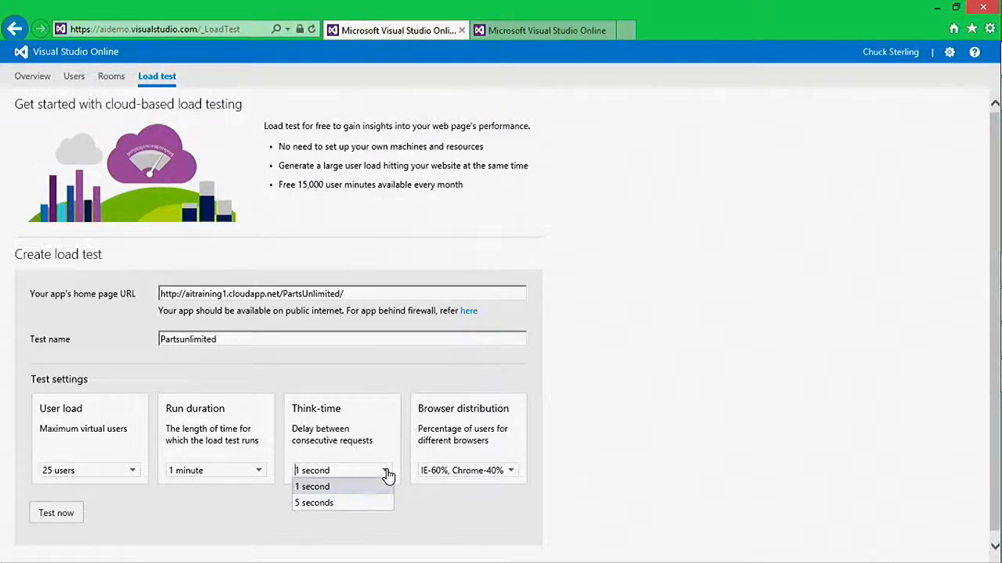
{"action": "left_click", "coordinate": [512, 476]}
{"action": "left_click", "coordinate": [463, 505]}
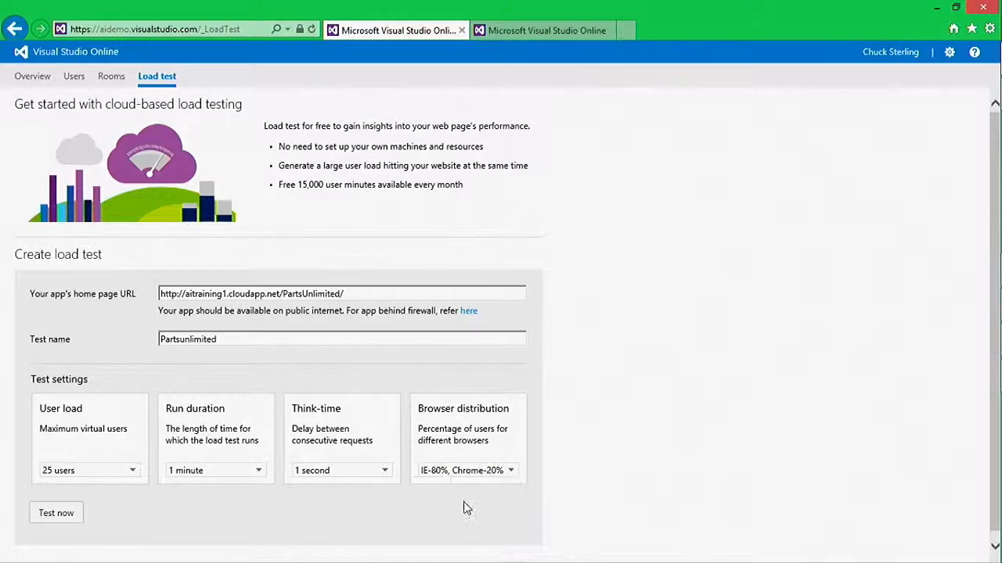
{"action": "left_click", "coordinate": [45, 514]}
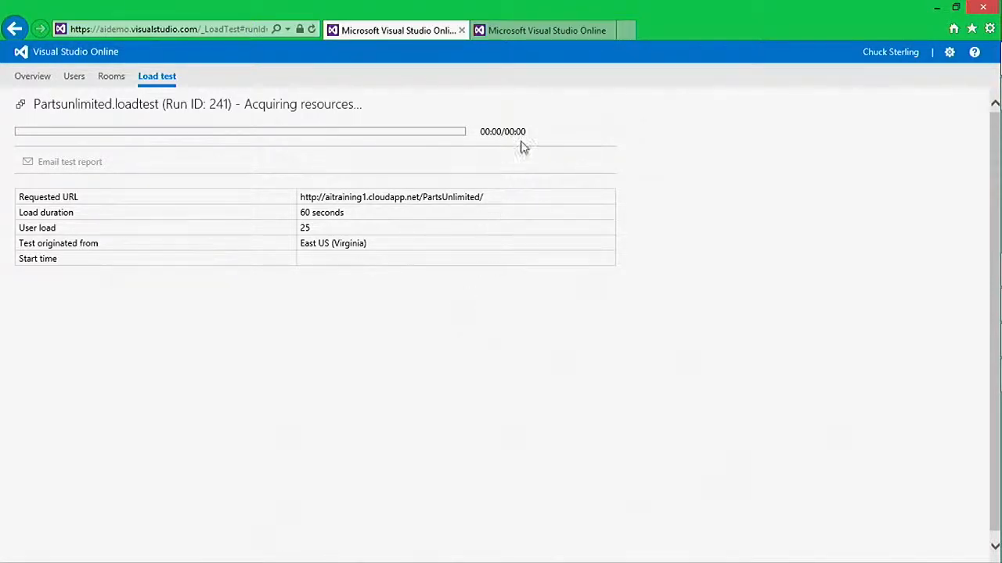
Review the completed partsunlimited load test report and its suggestions for adding URLs and changing the user load pattern
{"action": "left_click", "coordinate": [552, 35]}
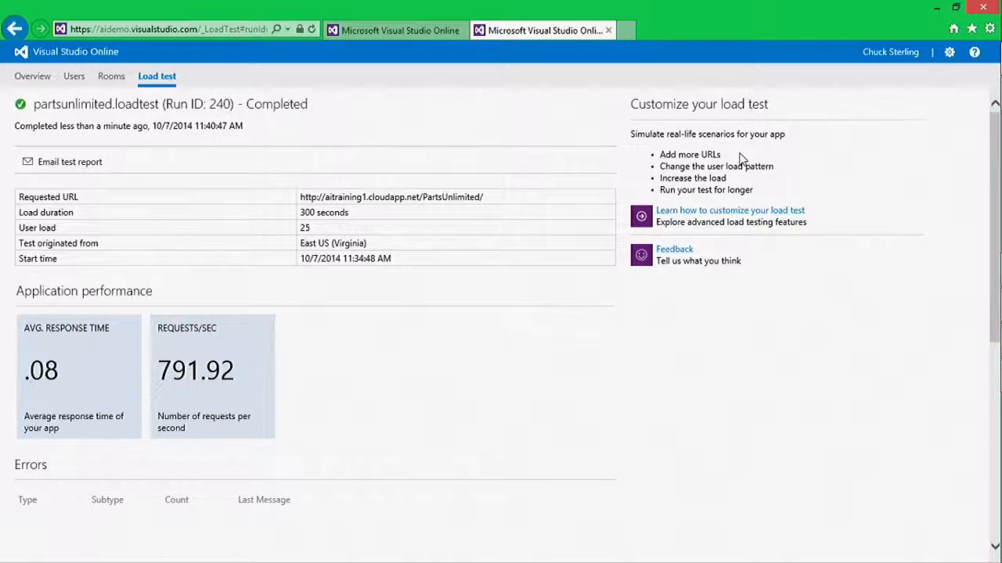
{"action": "left_click_drag", "start_coordinate": [744, 157], "coordinate": [663, 157]}
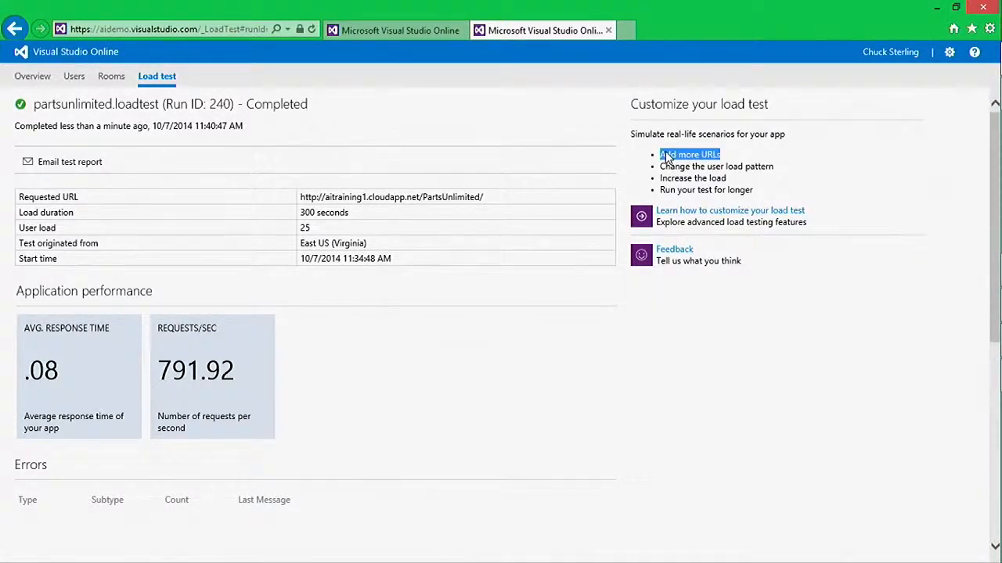
{"action": "left_click_drag", "start_coordinate": [776, 168], "coordinate": [683, 171]}
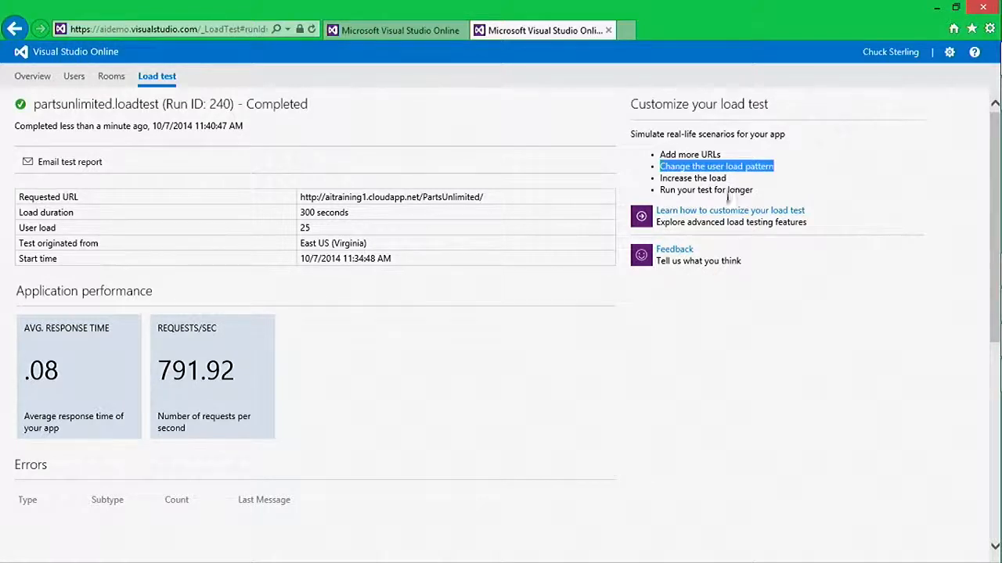
{"action": "left_click", "coordinate": [539, 386]}
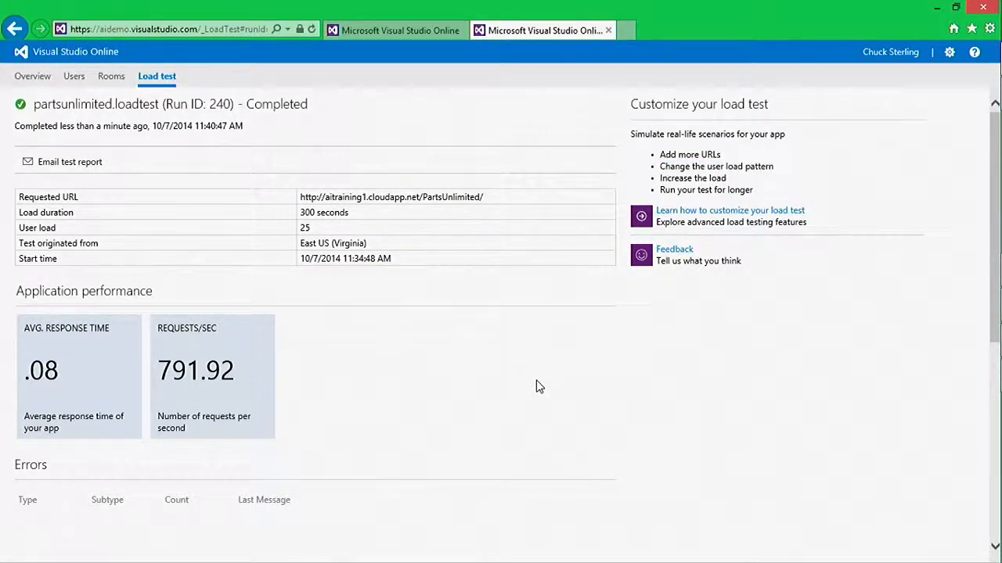
Switch to Visual Studio and add a Visual Basic Web Performance and Load Test project named Fall to the solution
{"action": "key", "text": "alt+Tab"}
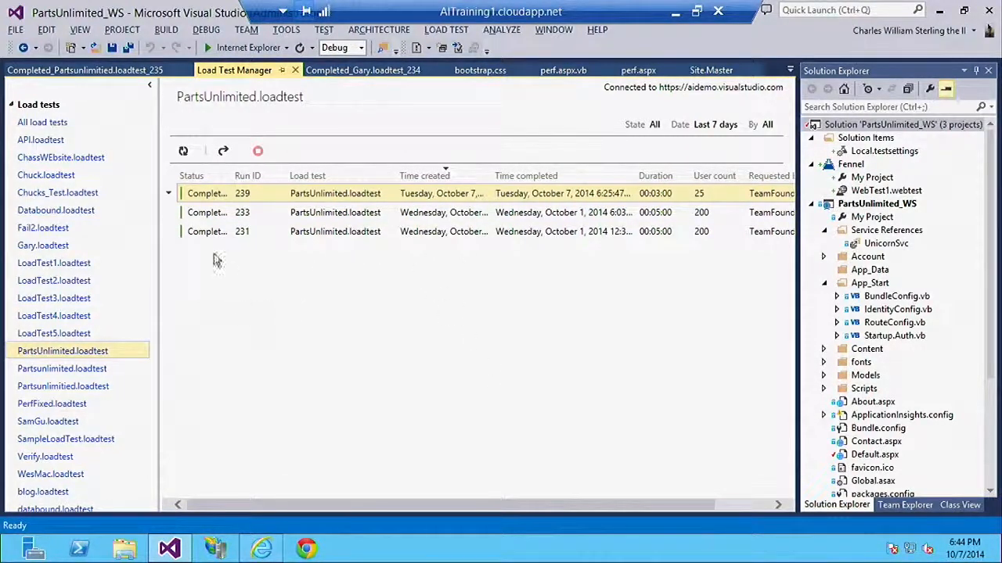
{"action": "left_click", "coordinate": [182, 152]}
{"action": "left_click", "coordinate": [13, 31]}
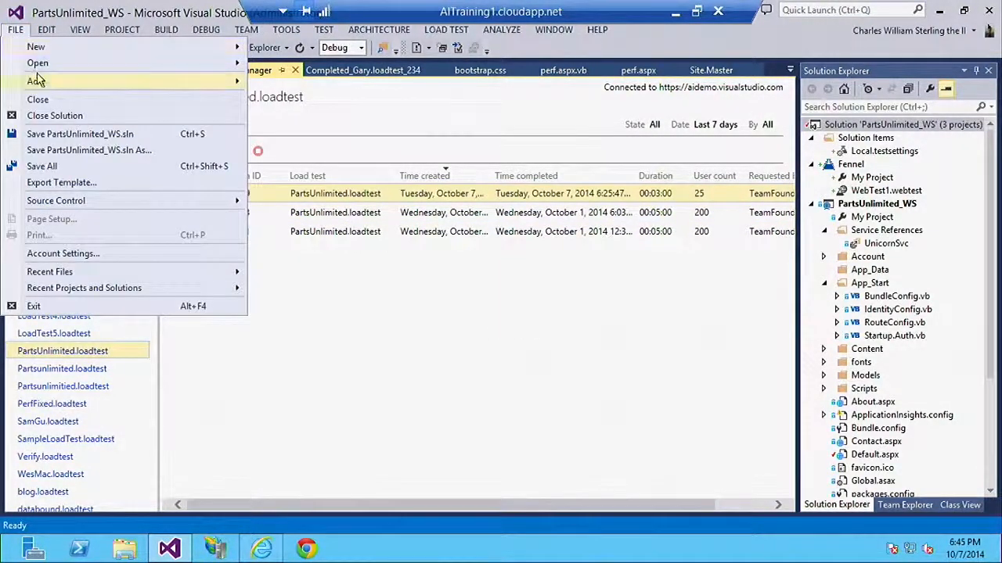
{"action": "mouse_move", "coordinate": [40, 80]}
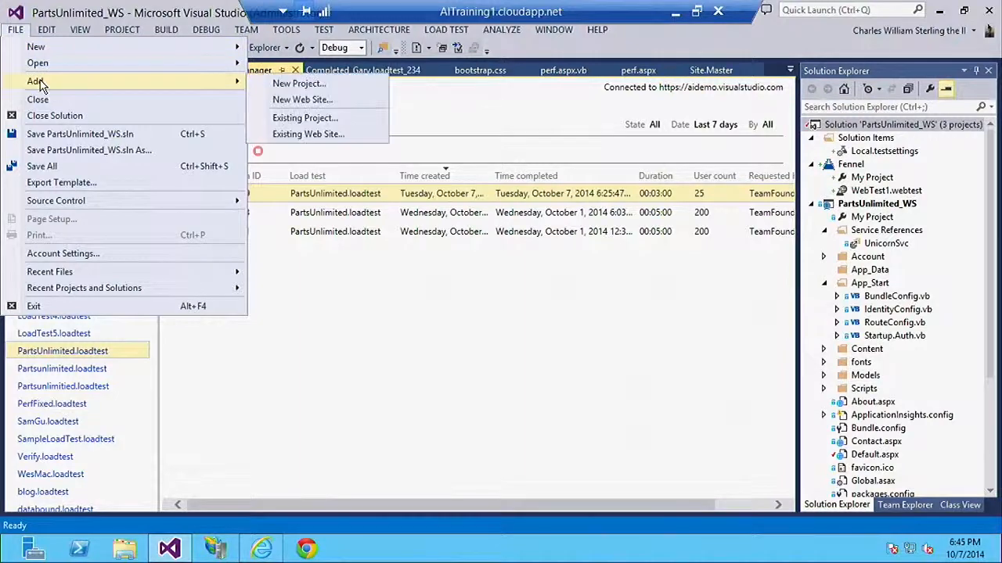
{"action": "left_click", "coordinate": [323, 84]}
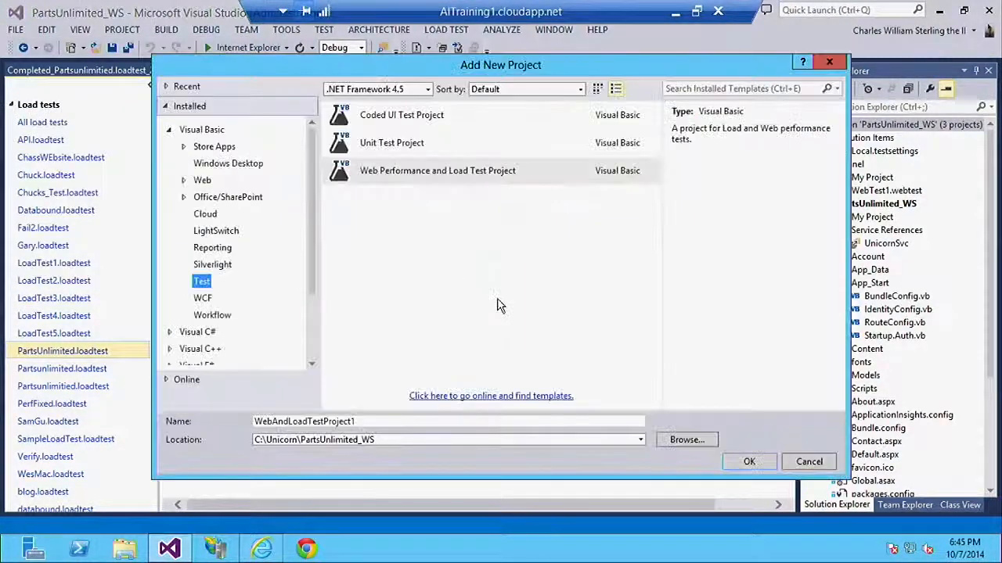
{"action": "left_click", "coordinate": [387, 172]}
{"action": "double_click", "coordinate": [368, 421]}
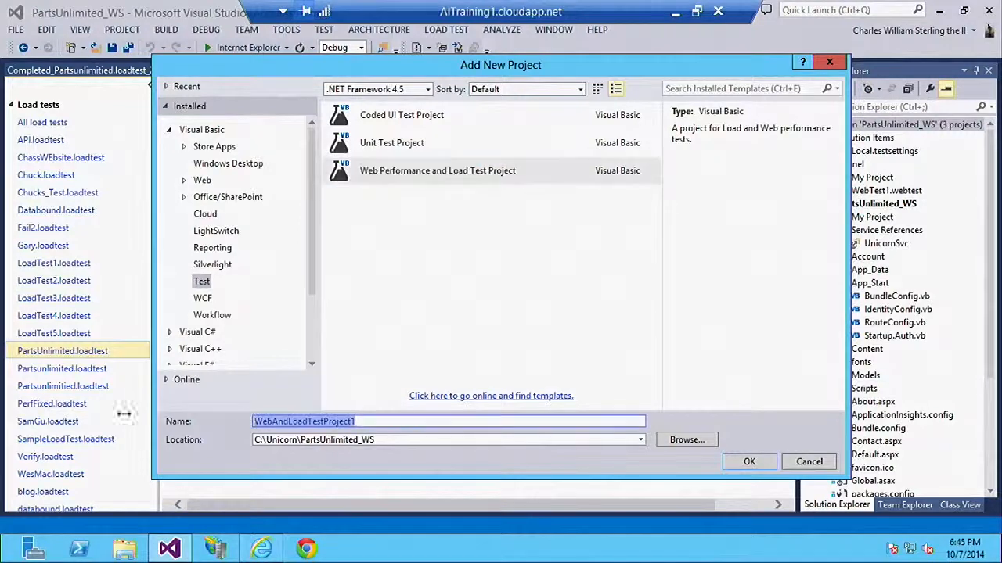
{"action": "type", "text": "Fen"}
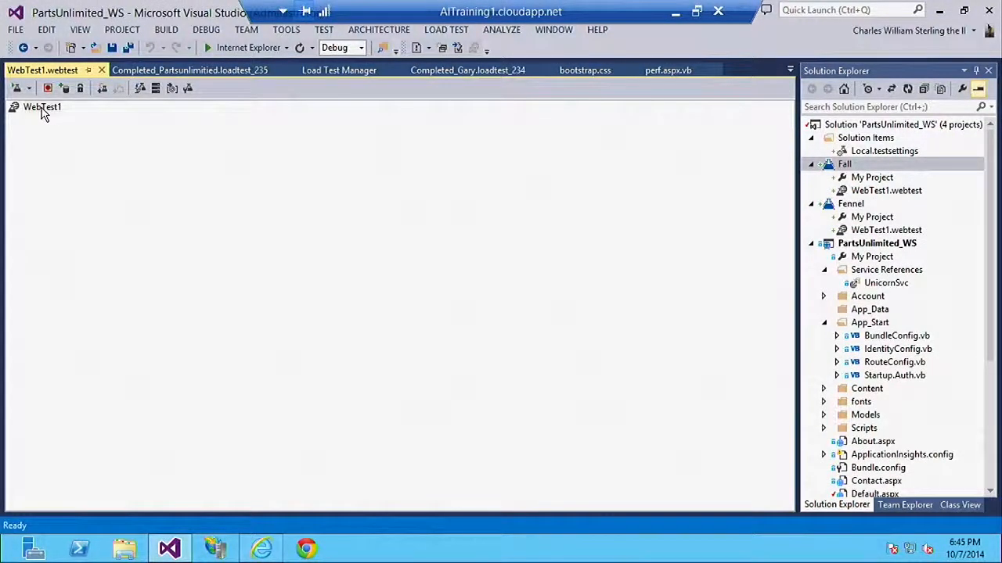
{"action": "right_click", "coordinate": [42, 107]}
{"action": "left_click", "coordinate": [102, 118]}
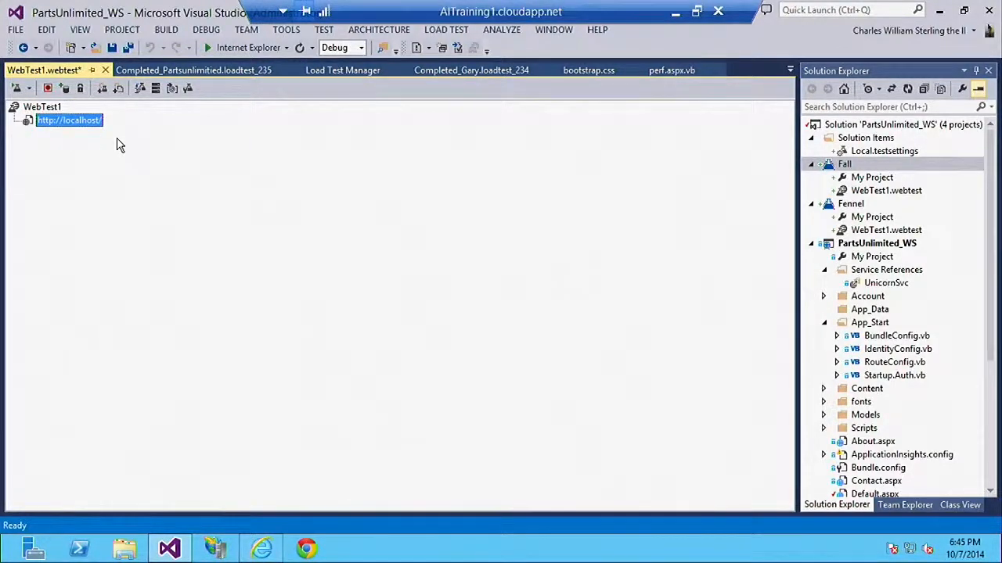
{"action": "key", "text": "F4"}
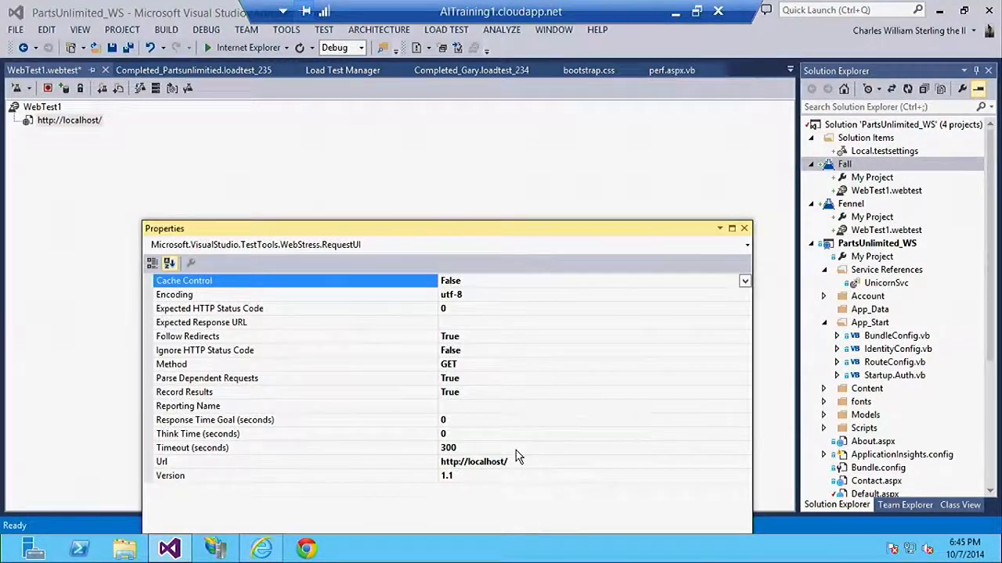
{"action": "left_click", "coordinate": [526, 467]}
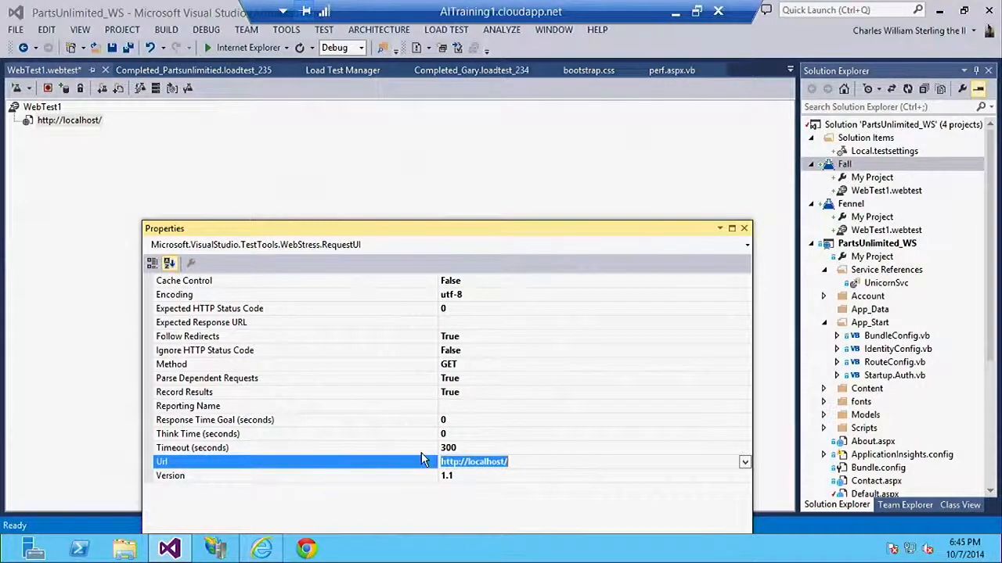
{"action": "type", "text": "http://aitraining1.cloudapp.net/PartsUnlimited/"}
{"action": "key", "text": "Return"}
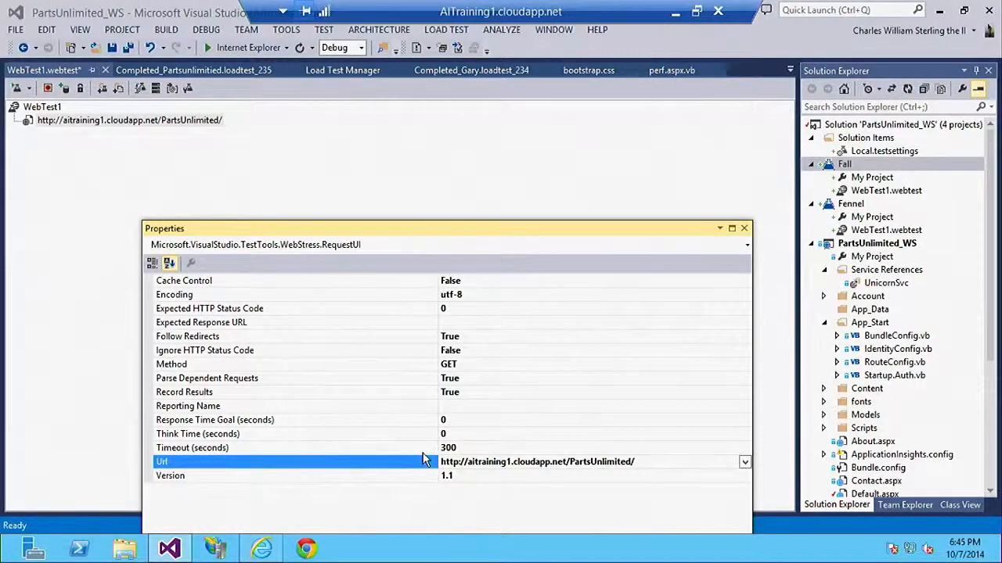
Record visits to the Parts Unlimited home, About, Contact and Register pages into WebTest1
{"action": "left_click", "coordinate": [94, 119]}
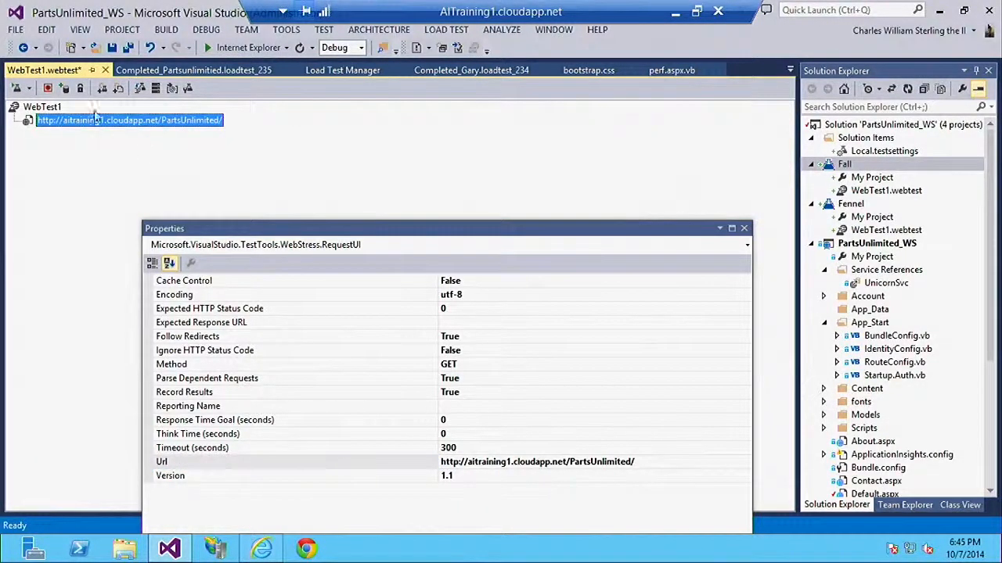
{"action": "left_click", "coordinate": [47, 89]}
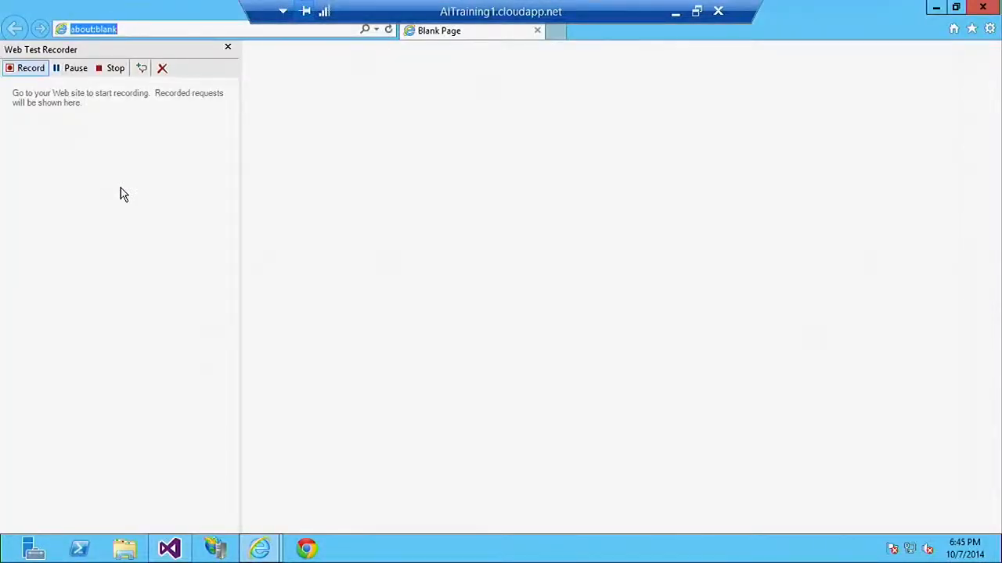
{"action": "left_click", "coordinate": [953, 29]}
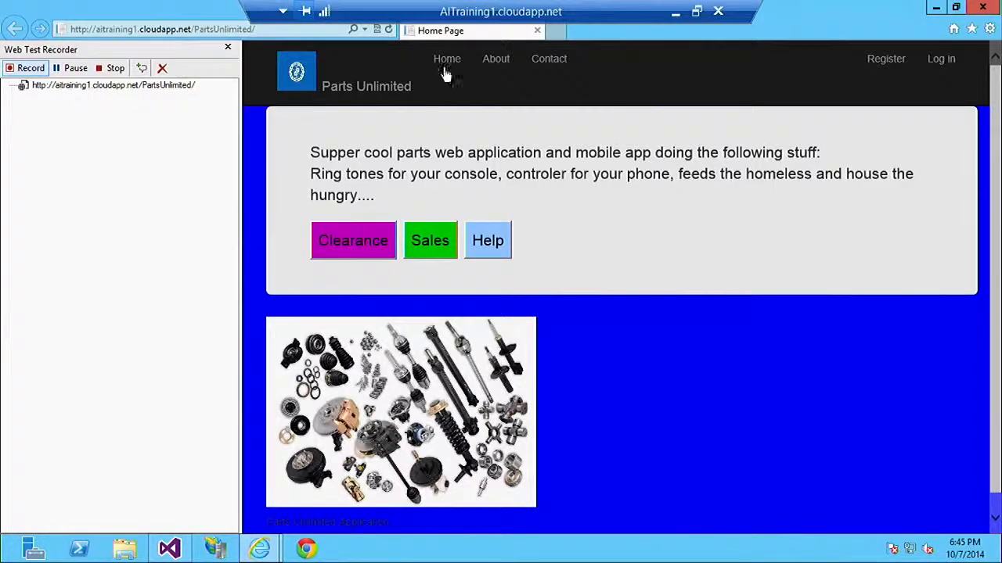
{"action": "left_click", "coordinate": [500, 64]}
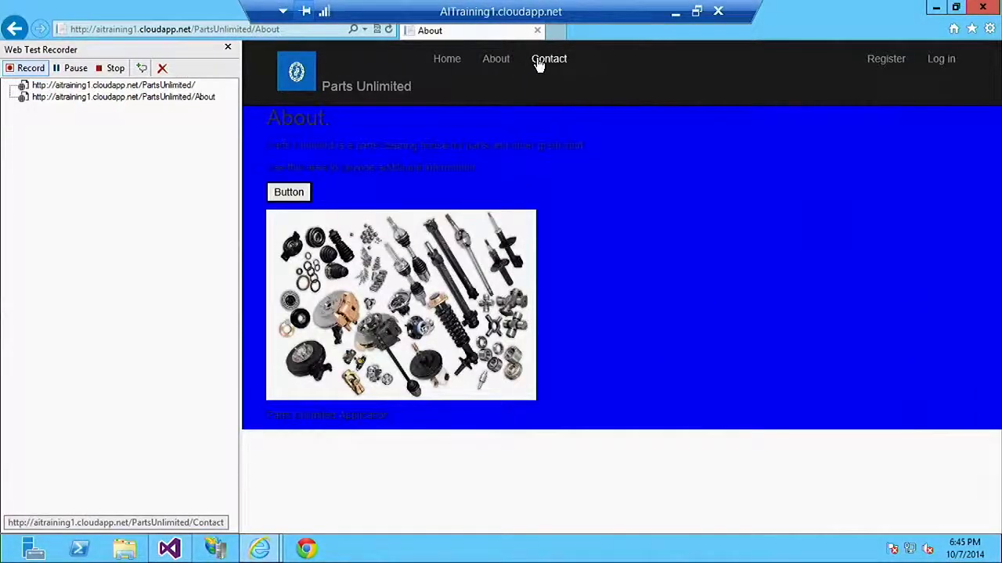
{"action": "left_click", "coordinate": [538, 64]}
{"action": "left_click", "coordinate": [899, 75]}
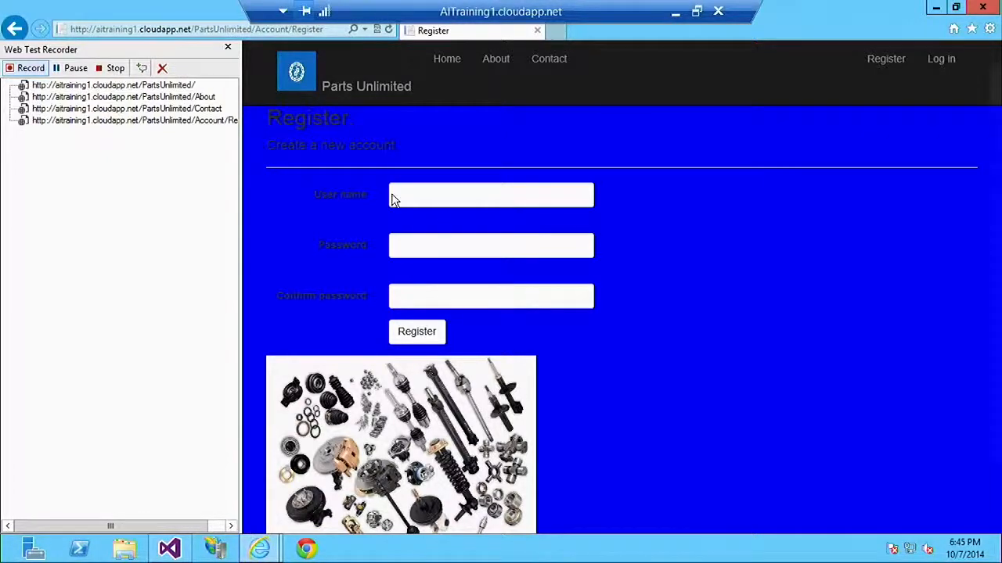
{"action": "left_click", "coordinate": [114, 69]}
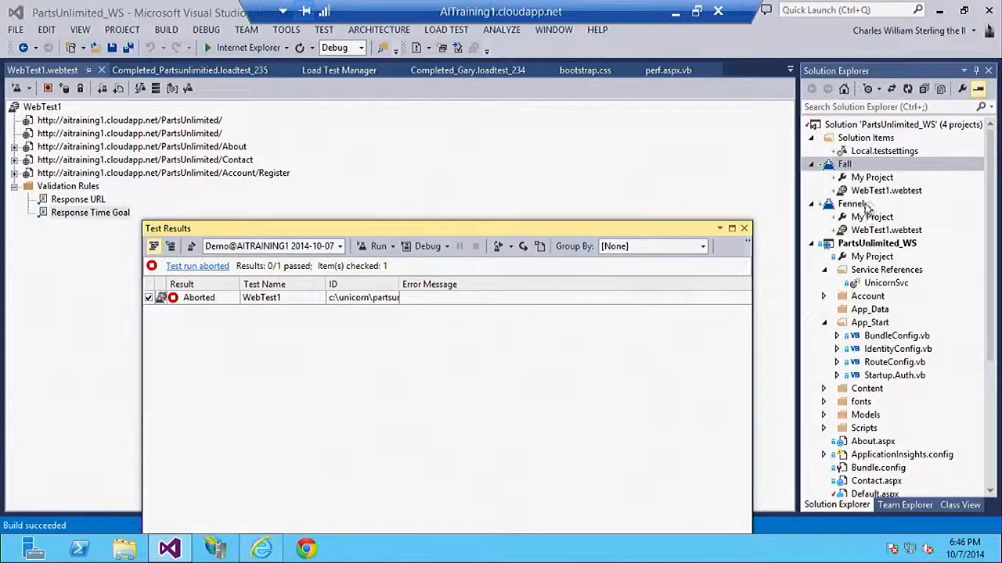
Add a load test to the Fall project and name its scenario Fall
{"action": "left_click", "coordinate": [860, 165]}
{"action": "right_click", "coordinate": [859, 171]}
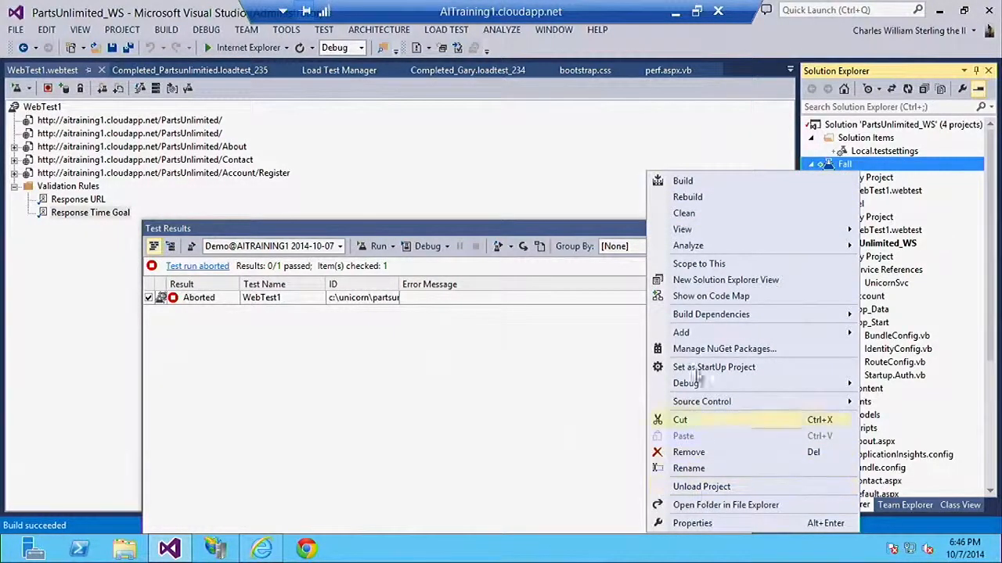
{"action": "mouse_move", "coordinate": [699, 335]}
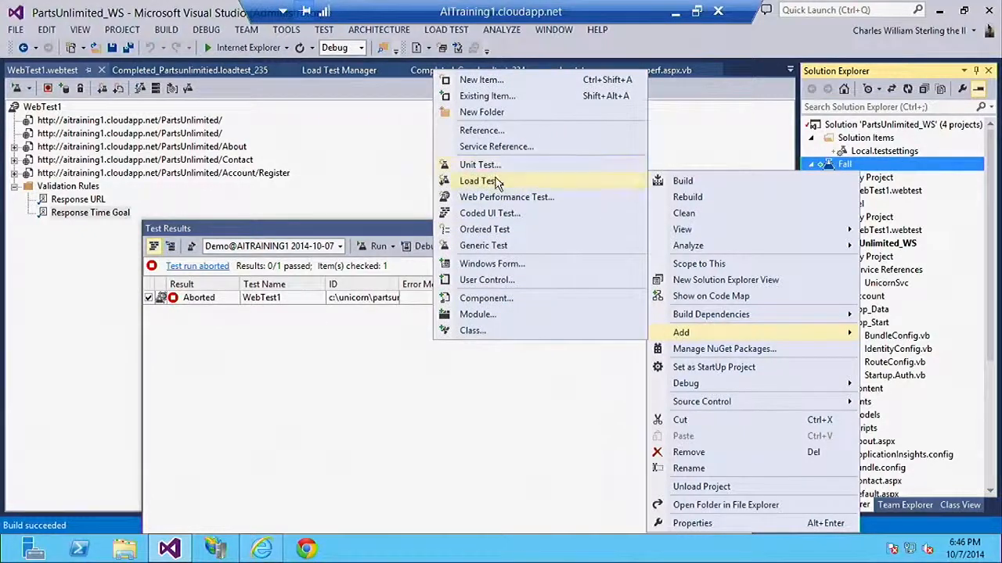
{"action": "left_click", "coordinate": [519, 181]}
{"action": "left_click", "coordinate": [657, 443]}
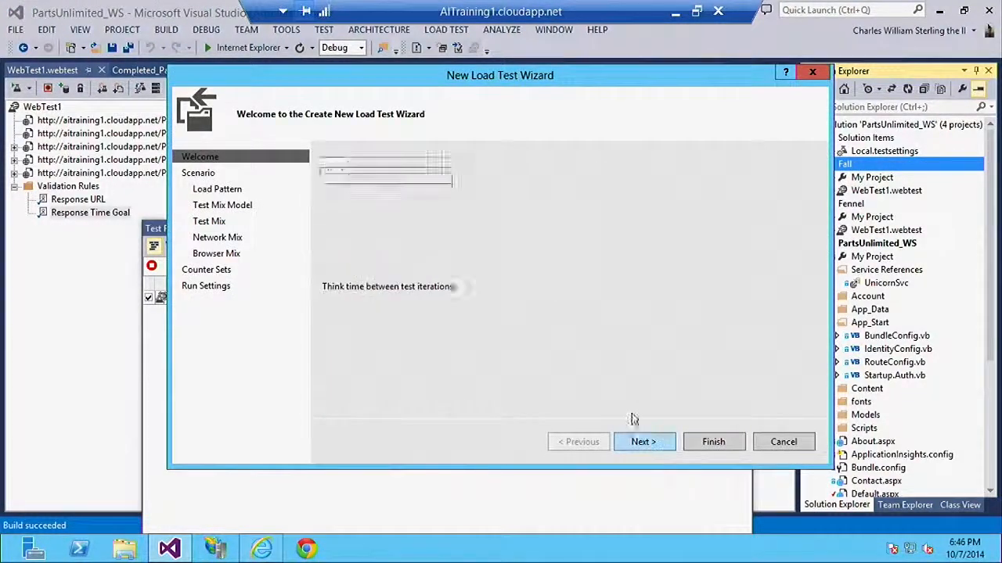
{"action": "type", "text": "Fall"}
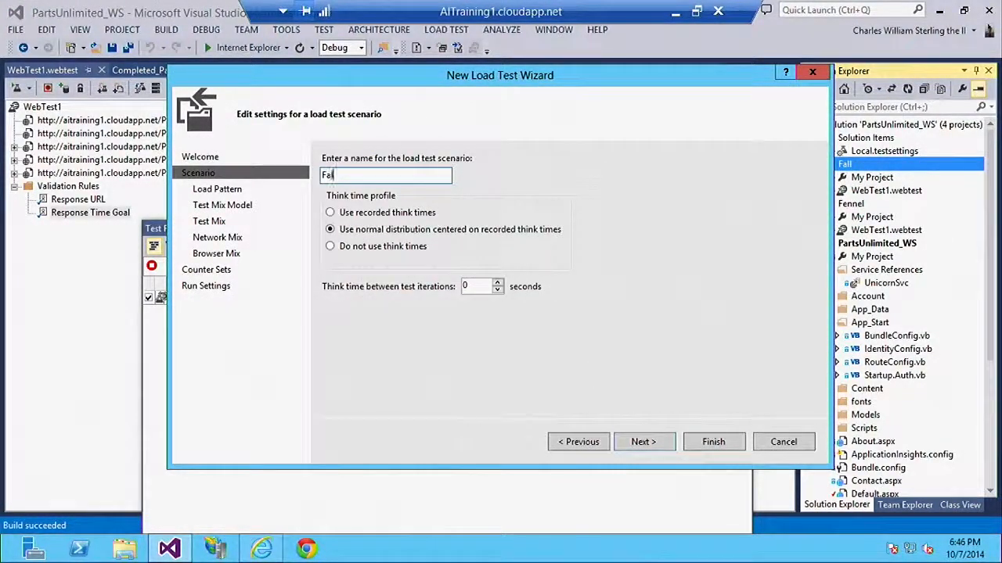
{"action": "left_click", "coordinate": [642, 441]}
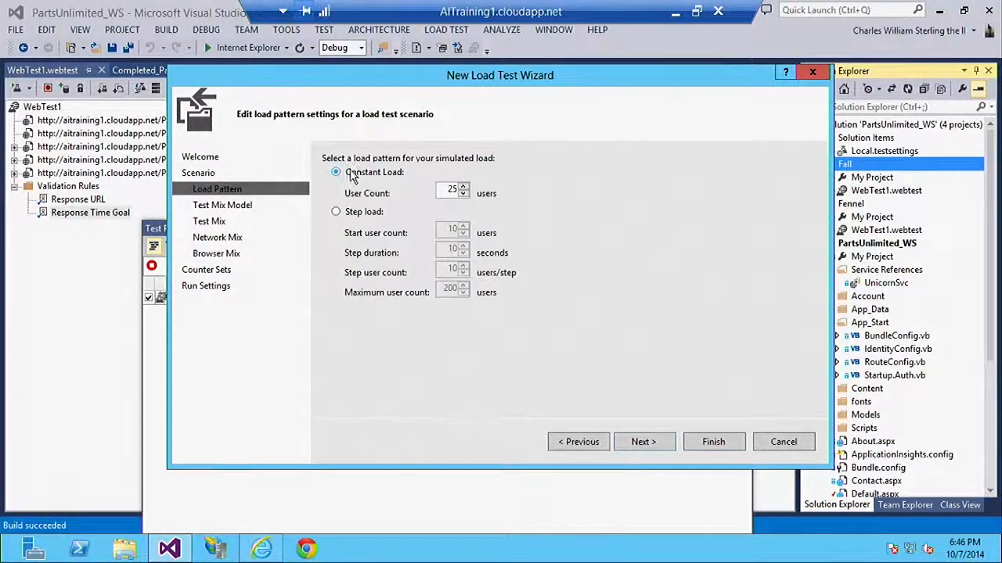
Set the load pattern to step load with a start user count of 1 and a maximum of 200 users
{"action": "left_click", "coordinate": [338, 213]}
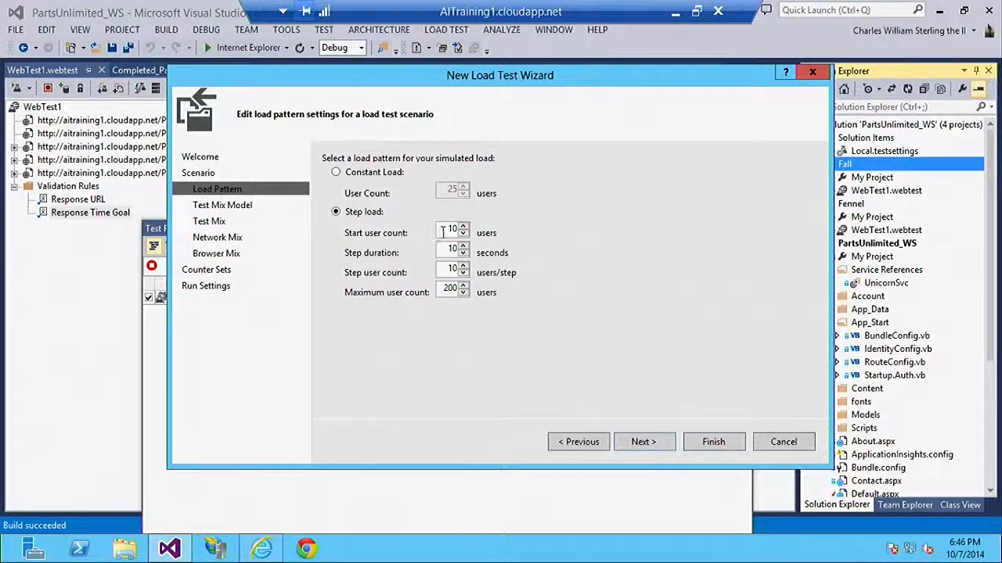
{"action": "left_click_drag", "start_coordinate": [445, 230], "coordinate": [463, 230]}
{"action": "type", "text": "1"}
{"action": "double_click", "coordinate": [450, 288]}
{"action": "type", "text": "200"}
{"action": "left_click", "coordinate": [640, 443]}
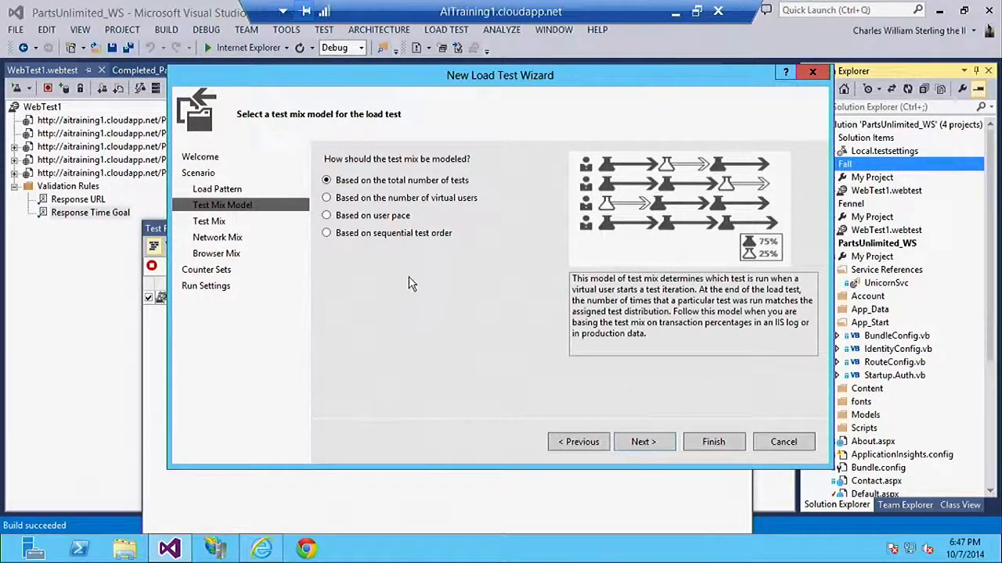
Compare the available test mix models and choose the one based on the total number of tests
{"action": "left_click", "coordinate": [372, 201]}
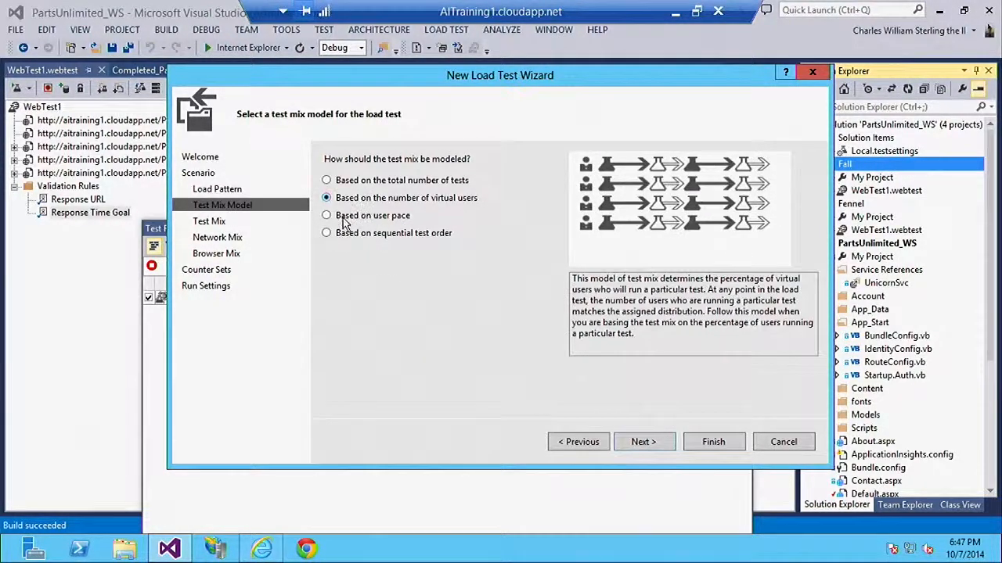
{"action": "left_click", "coordinate": [343, 220]}
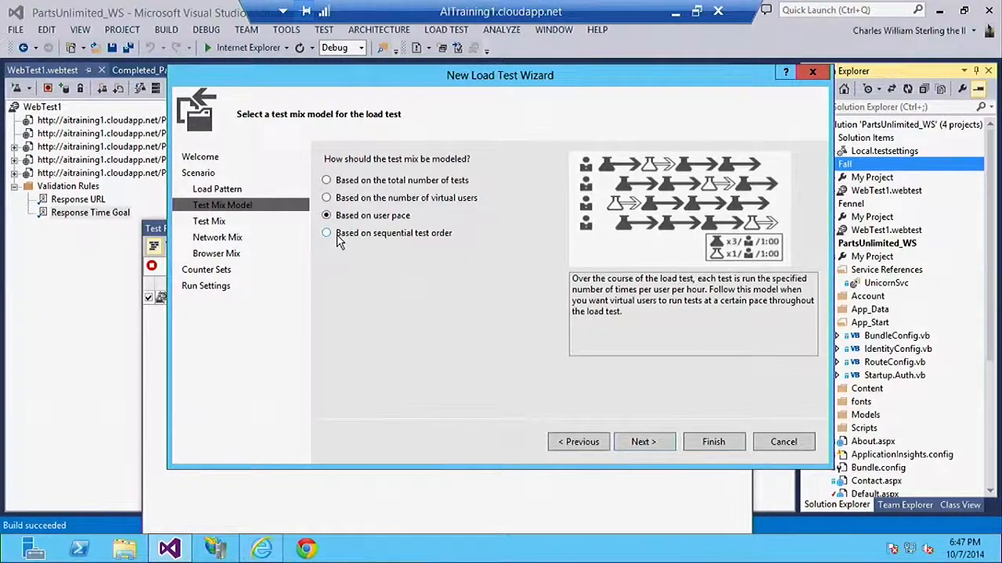
{"action": "left_click", "coordinate": [338, 239]}
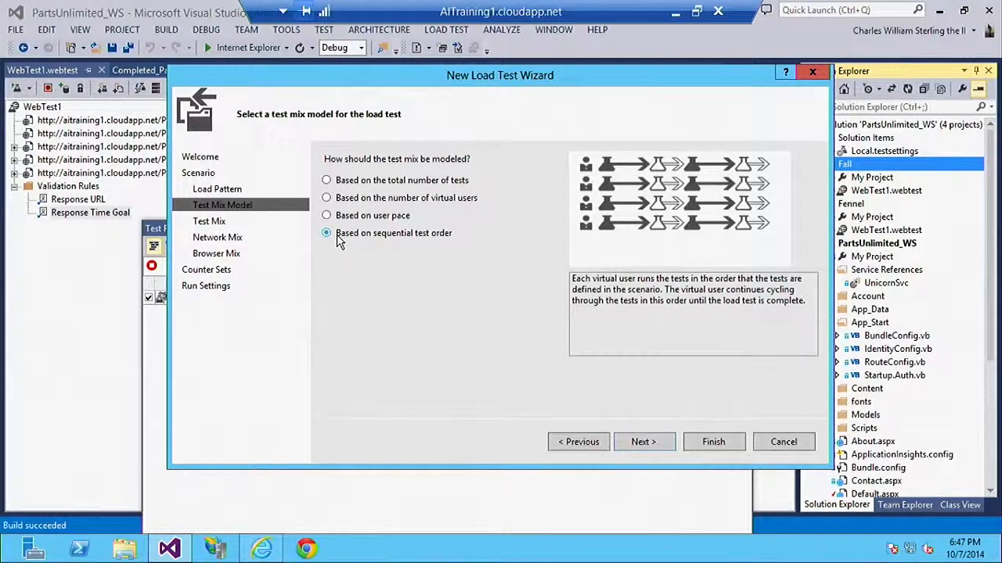
{"action": "left_click", "coordinate": [356, 182]}
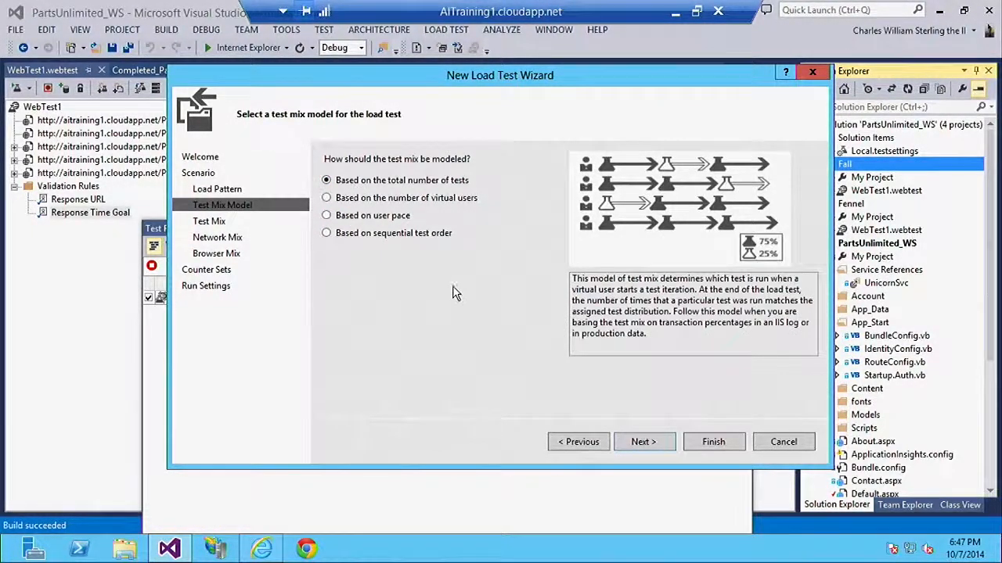
{"action": "left_click", "coordinate": [635, 443]}
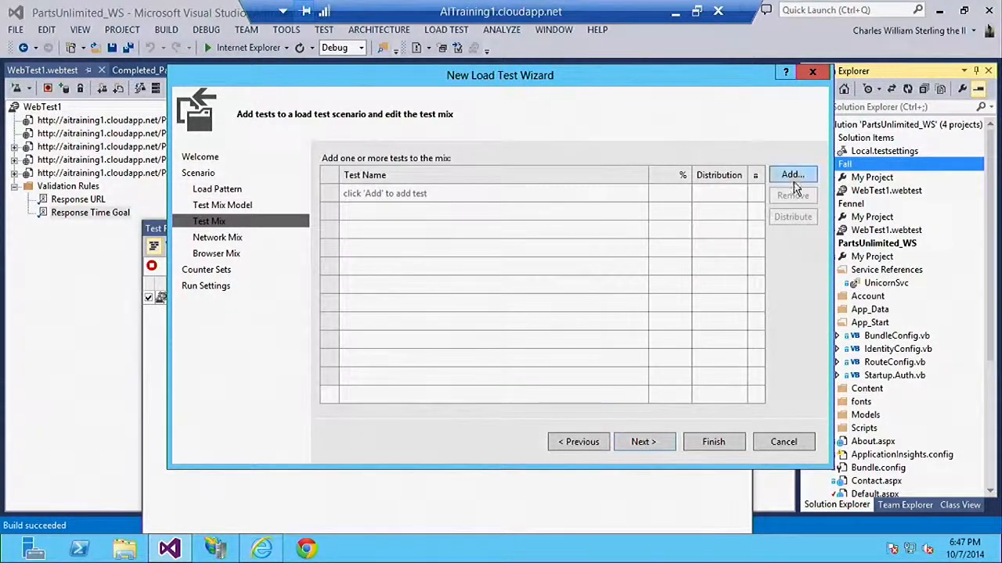
Add the WebTest1 tests from the Fennel and Fall projects to the load test's test mix
{"action": "left_click", "coordinate": [790, 175]}
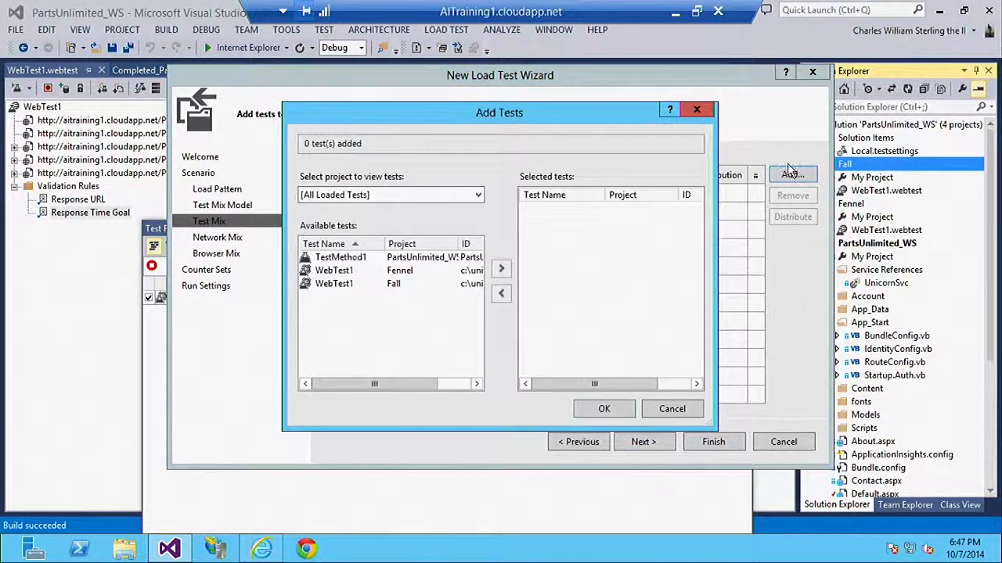
{"action": "left_click", "coordinate": [337, 272]}
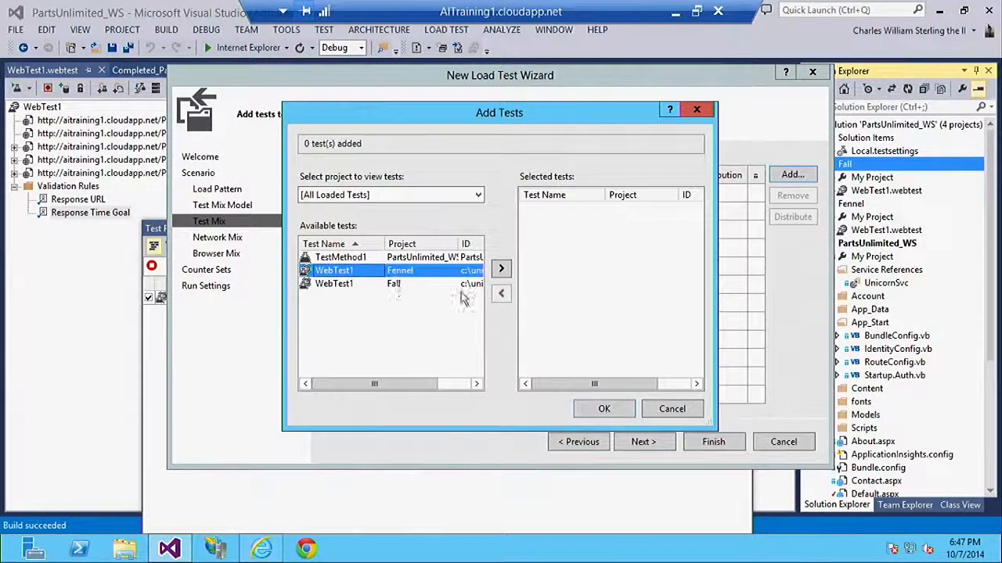
{"action": "left_click", "coordinate": [502, 270]}
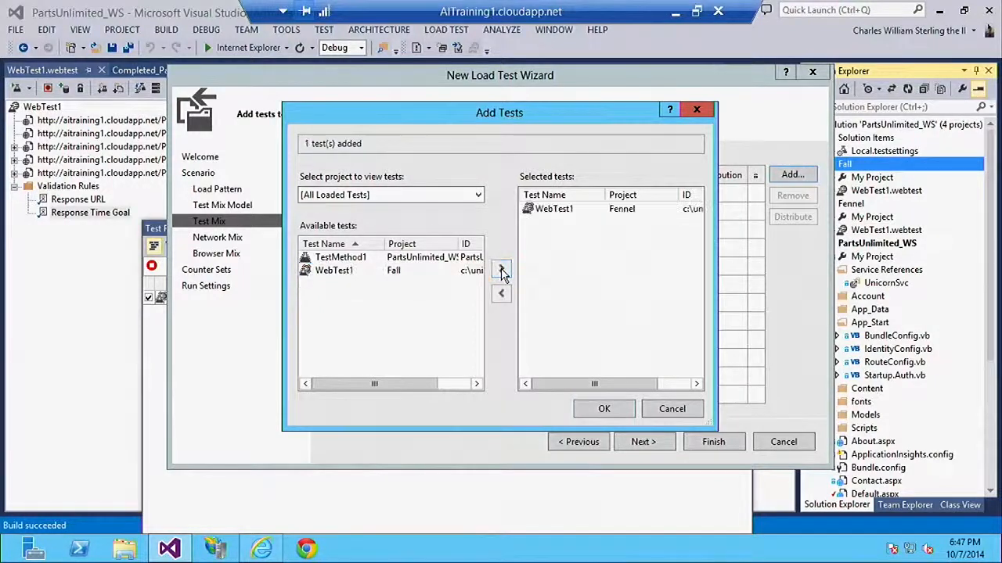
{"action": "left_click", "coordinate": [356, 271]}
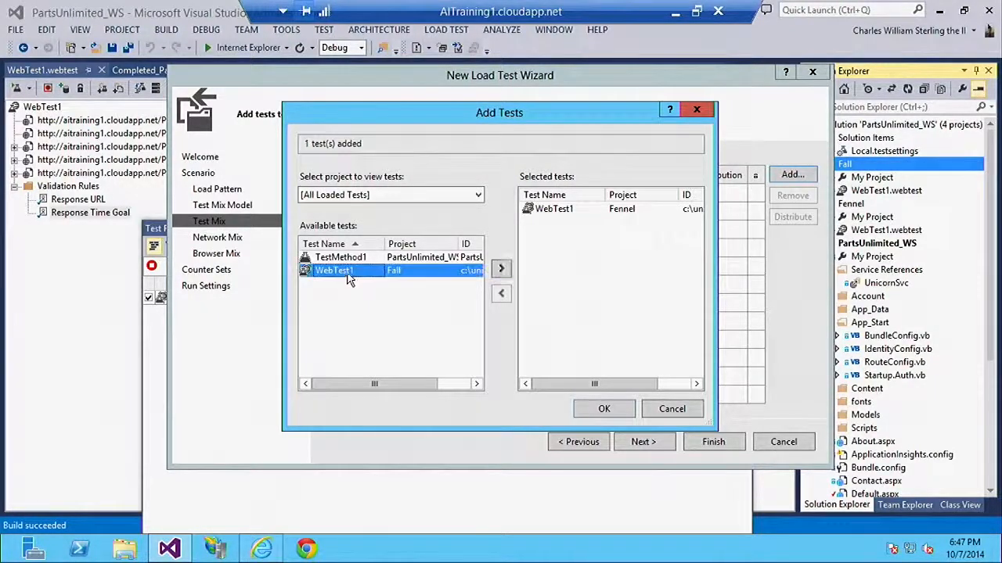
{"action": "left_click", "coordinate": [502, 270]}
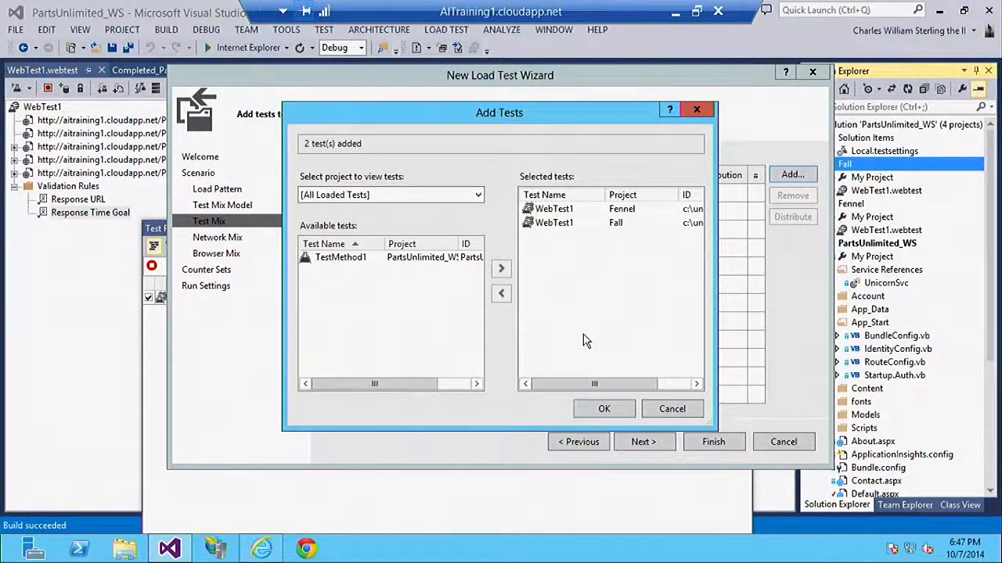
{"action": "left_click", "coordinate": [619, 408]}
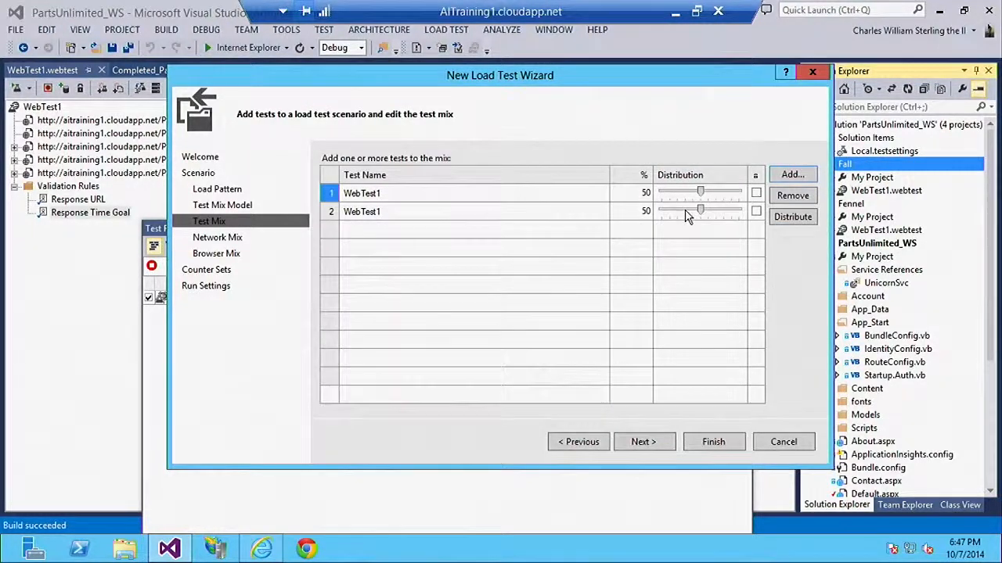
Set the test mix distribution to 90% for the Fall project's WebTest1 and accept the LAN network mix
{"action": "left_click_drag", "start_coordinate": [702, 214], "coordinate": [734, 214]}
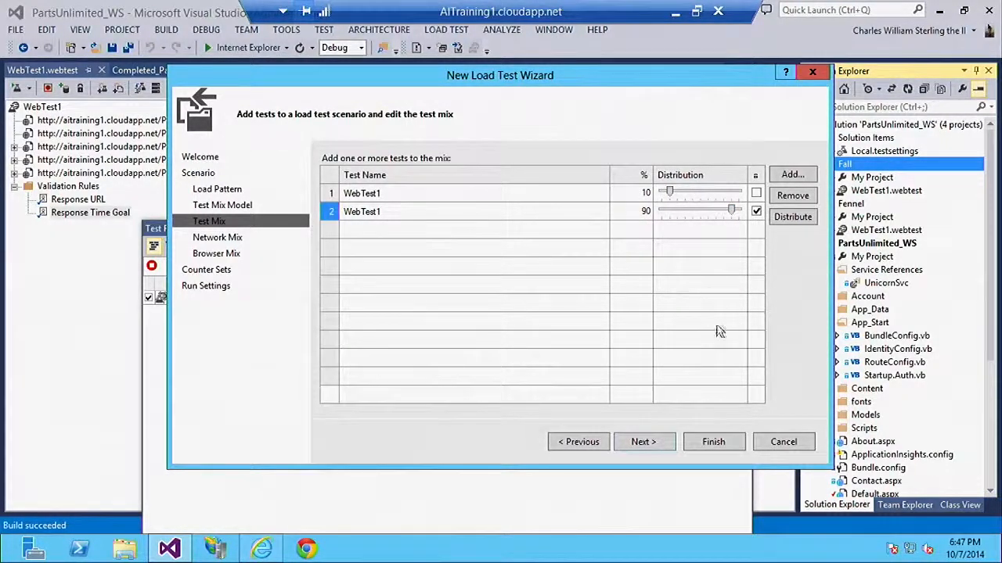
{"action": "left_click", "coordinate": [665, 443]}
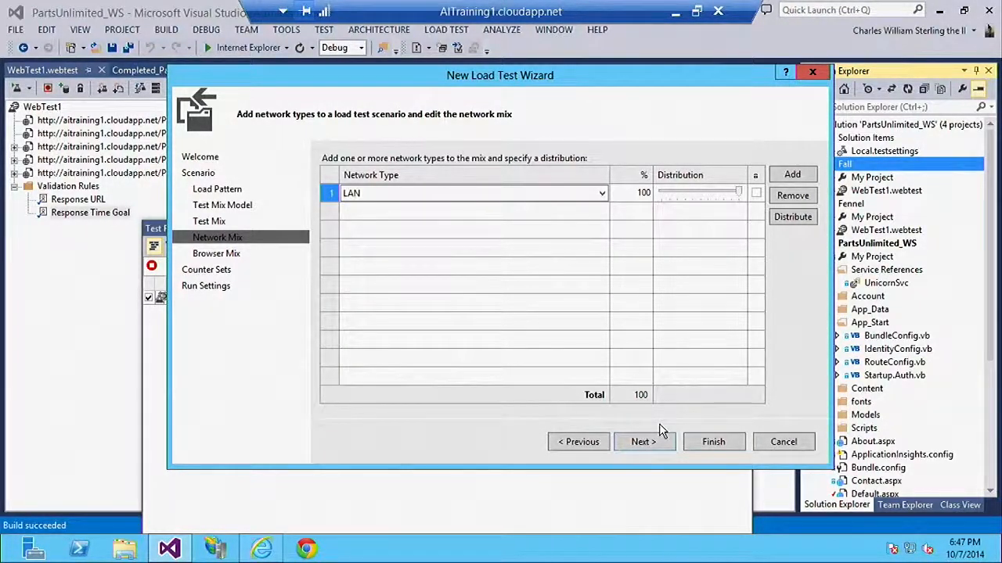
{"action": "left_click", "coordinate": [645, 443]}
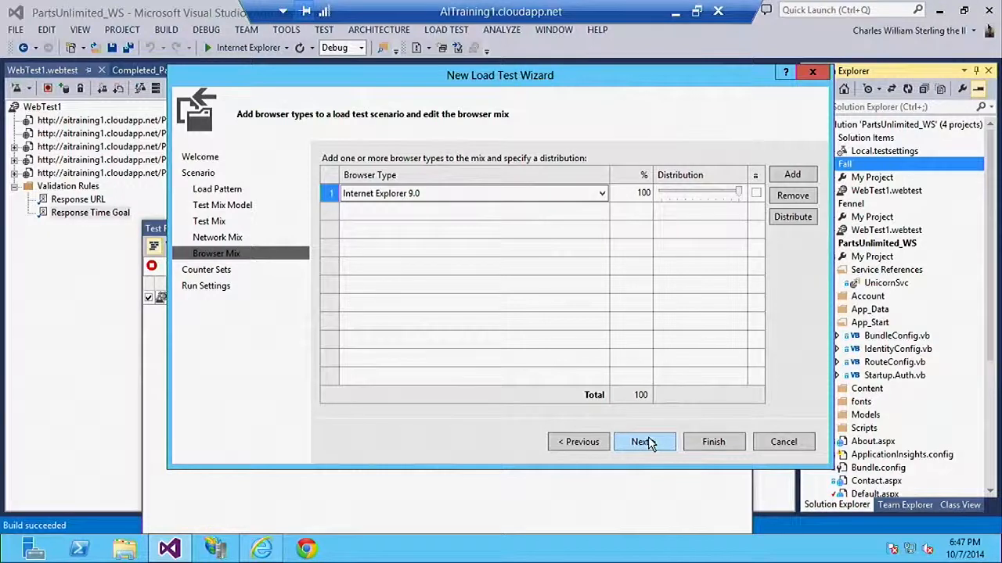
Add seven more browser types to the browser mix, from Chrome 2 to Internet Explorer 6.0, and set Internet Explorer 9.0 to 56%
{"action": "left_click", "coordinate": [794, 176]}
{"action": "left_click", "coordinate": [794, 176]}
{"action": "left_click", "coordinate": [795, 176]}
{"action": "left_click", "coordinate": [795, 177]}
{"action": "left_click", "coordinate": [795, 177]}
{"action": "left_click", "coordinate": [795, 177]}
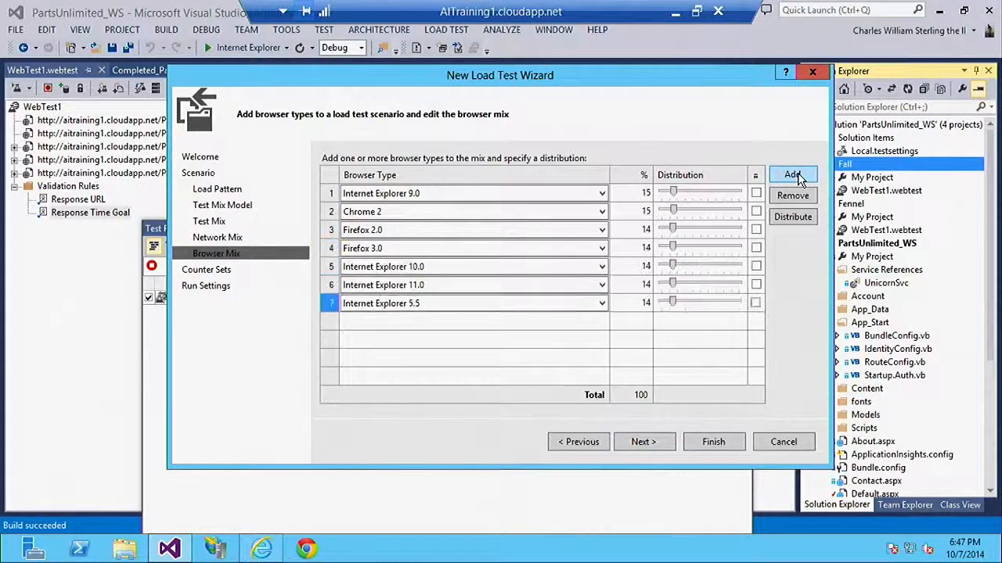
{"action": "left_click", "coordinate": [798, 178]}
{"action": "left_click_drag", "start_coordinate": [671, 192], "coordinate": [708, 194]}
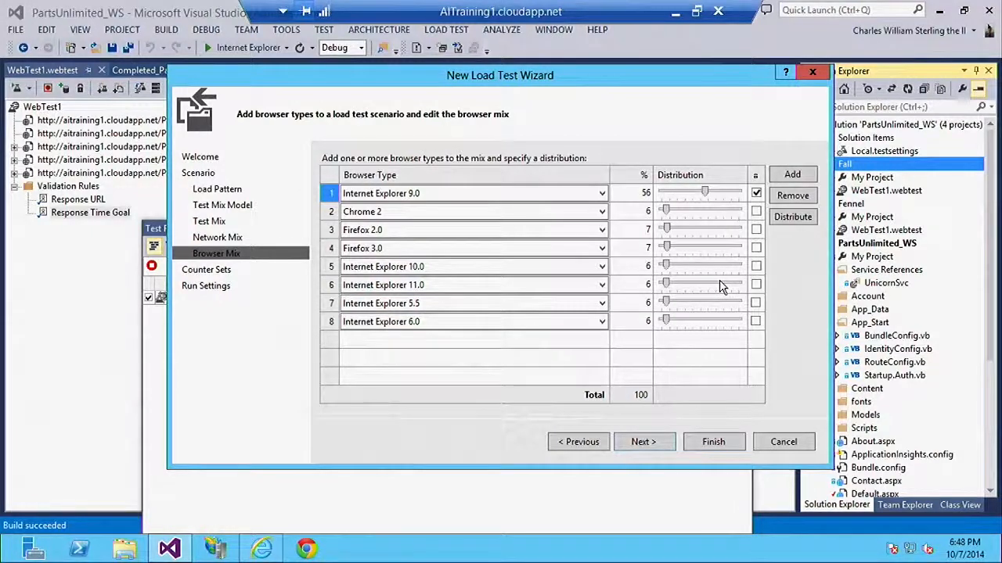
{"action": "left_click", "coordinate": [661, 444]}
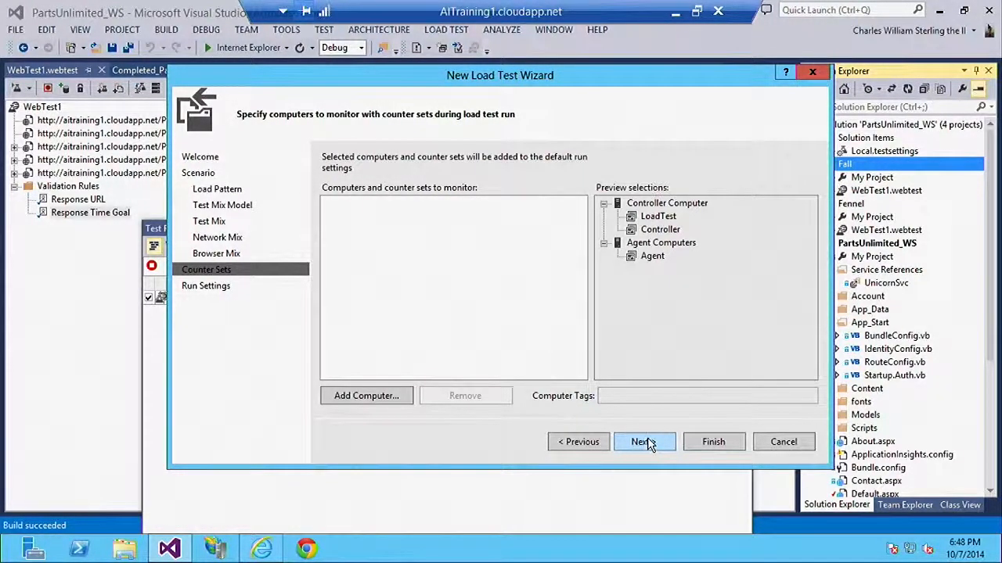
Accept the default counter sets, set the run duration to 20 minutes and finish creating the load test
{"action": "left_click", "coordinate": [648, 443]}
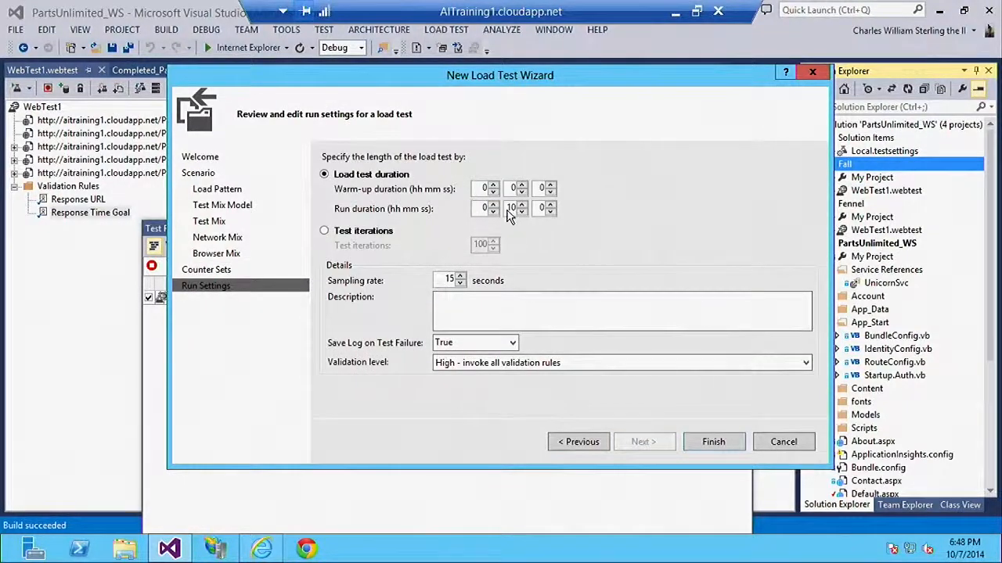
{"action": "double_click", "coordinate": [509, 208]}
{"action": "type", "text": "20"}
{"action": "left_click", "coordinate": [714, 444]}
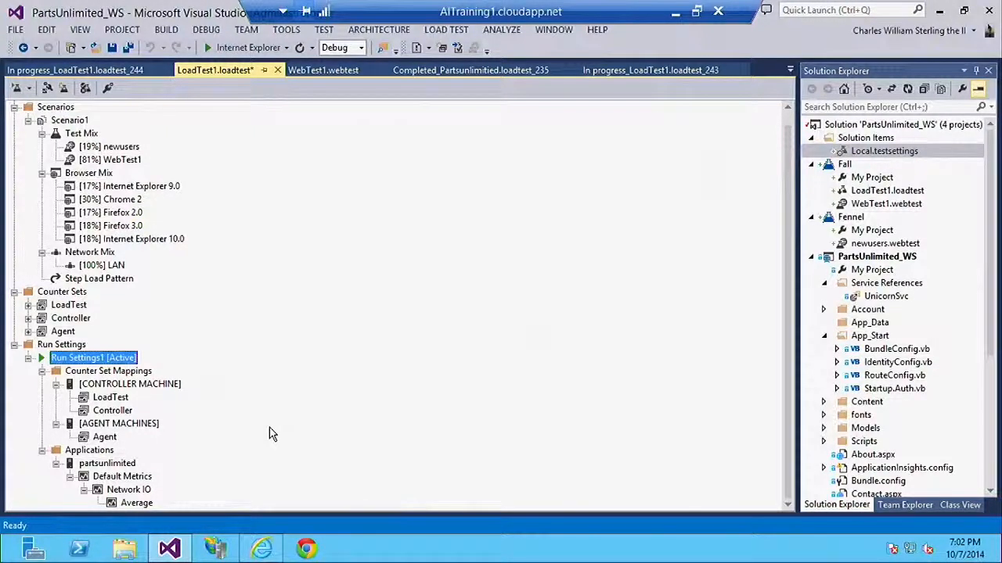
Set the test run location in Local.testsettings to Visual Studio Online and apply the change
{"action": "double_click", "coordinate": [876, 154]}
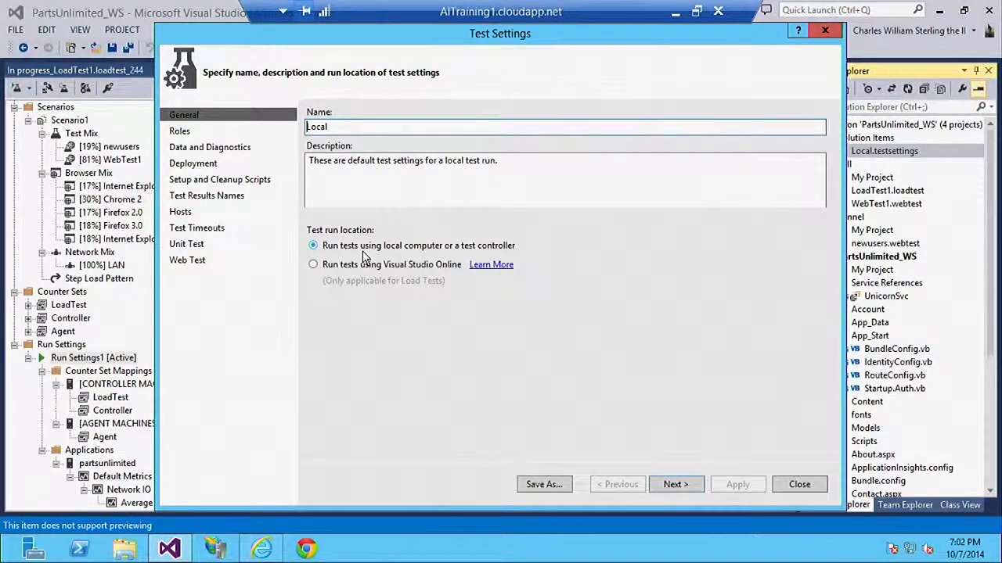
{"action": "left_click", "coordinate": [347, 264]}
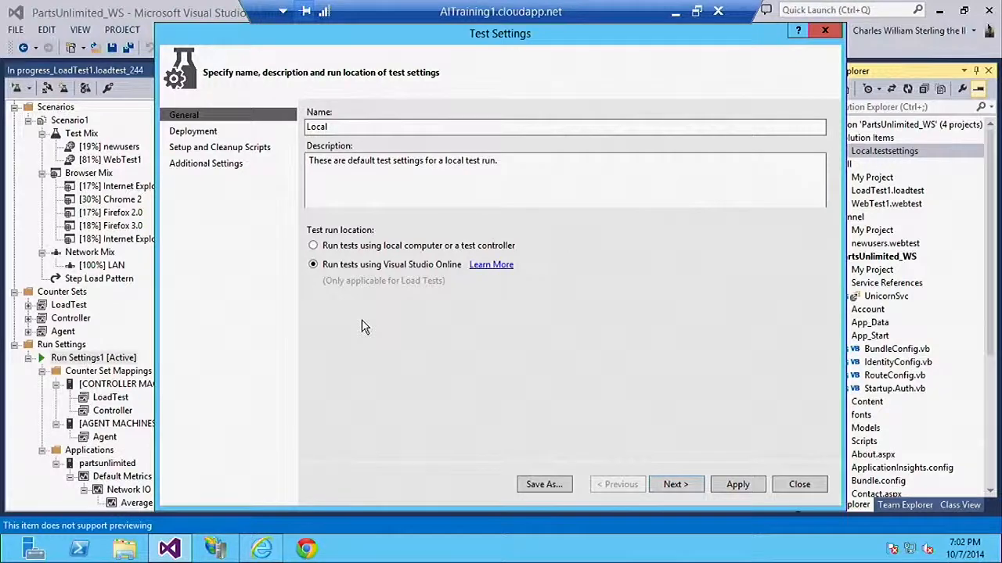
{"action": "left_click", "coordinate": [740, 484]}
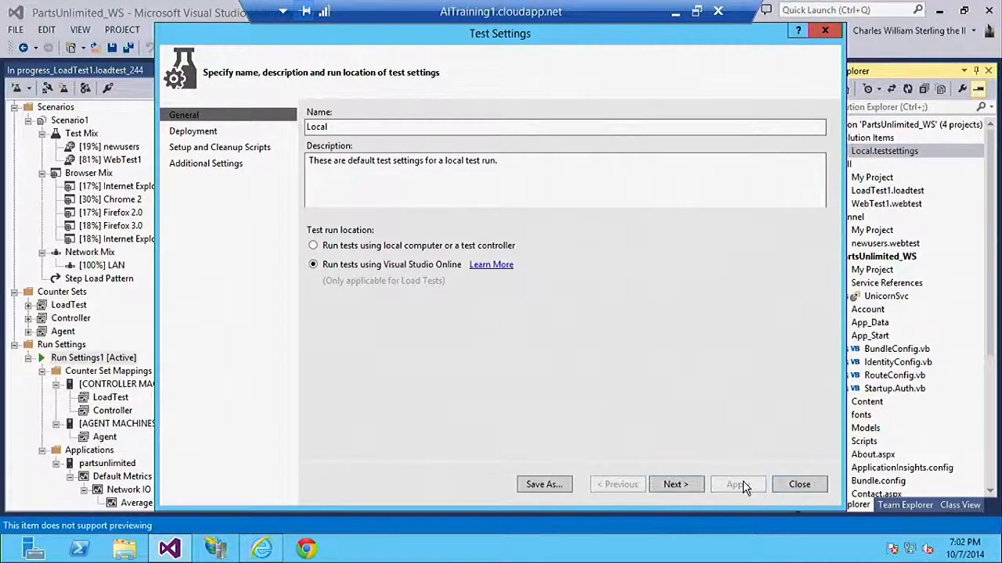
{"action": "left_click", "coordinate": [796, 484]}
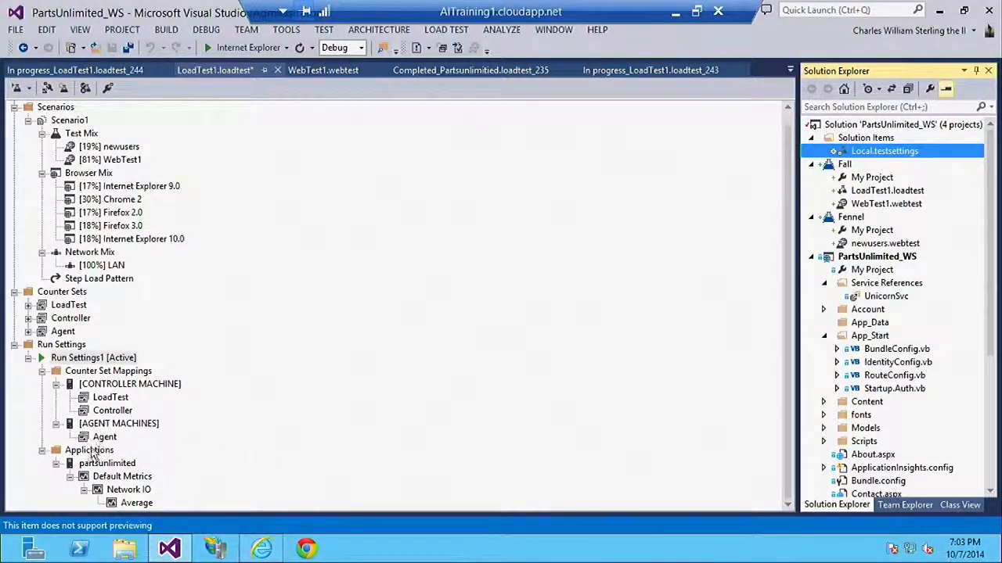
Add partsunlimited's Application Insights counters for average Application Instance Count, average Average Response Time and total Exception Rate to the load test
{"action": "right_click", "coordinate": [88, 453]}
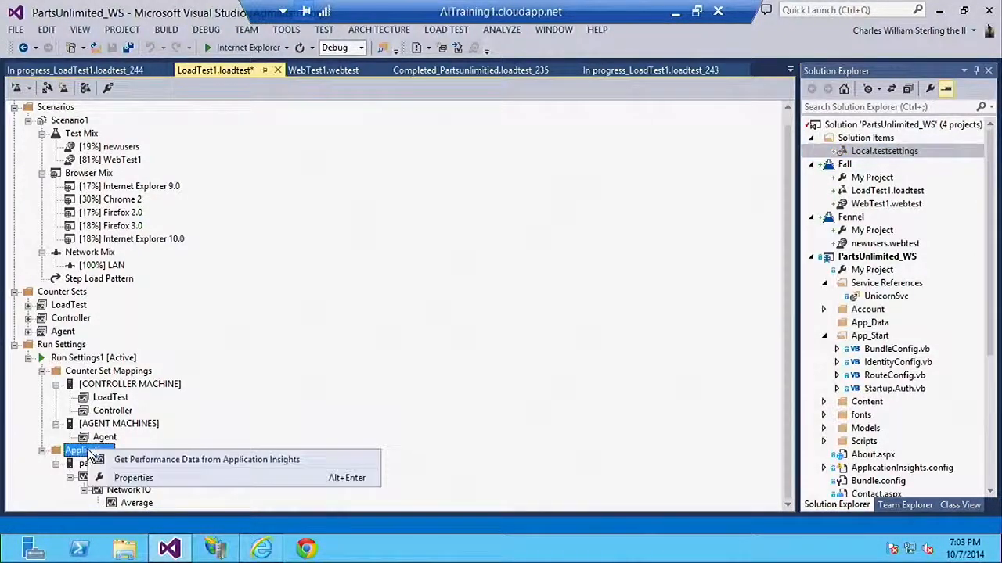
{"action": "left_click", "coordinate": [179, 460]}
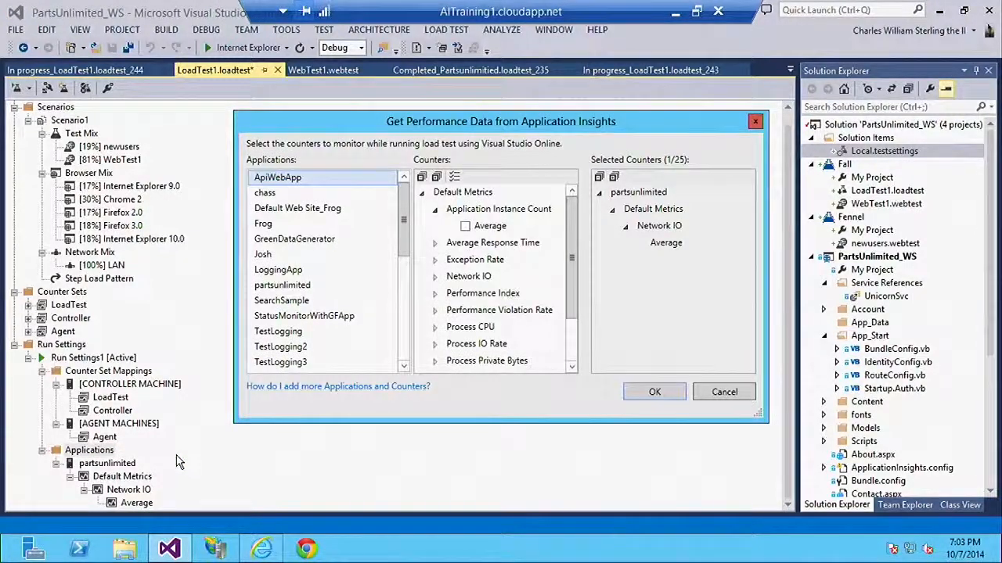
{"action": "left_click", "coordinate": [303, 288]}
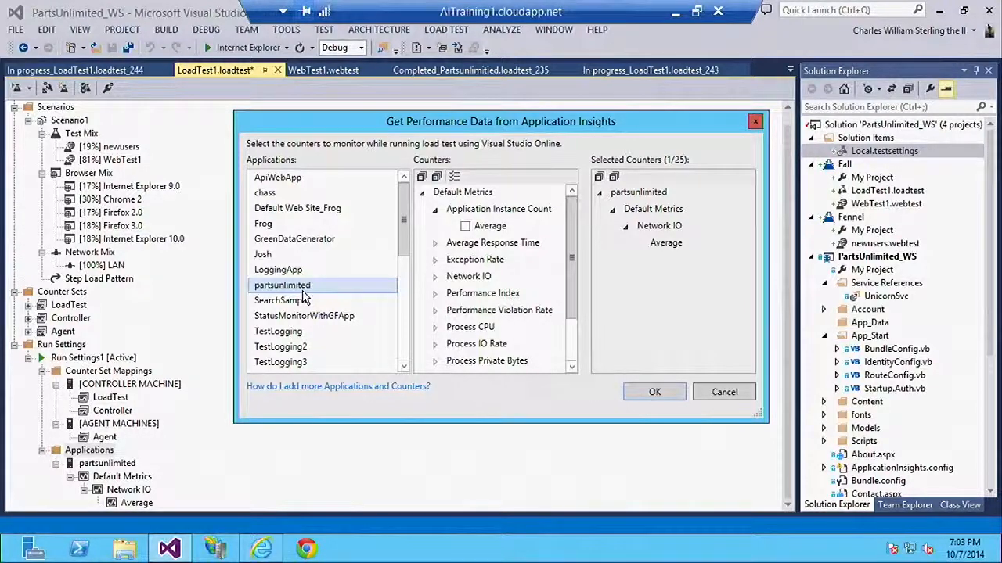
{"action": "left_click", "coordinate": [465, 225]}
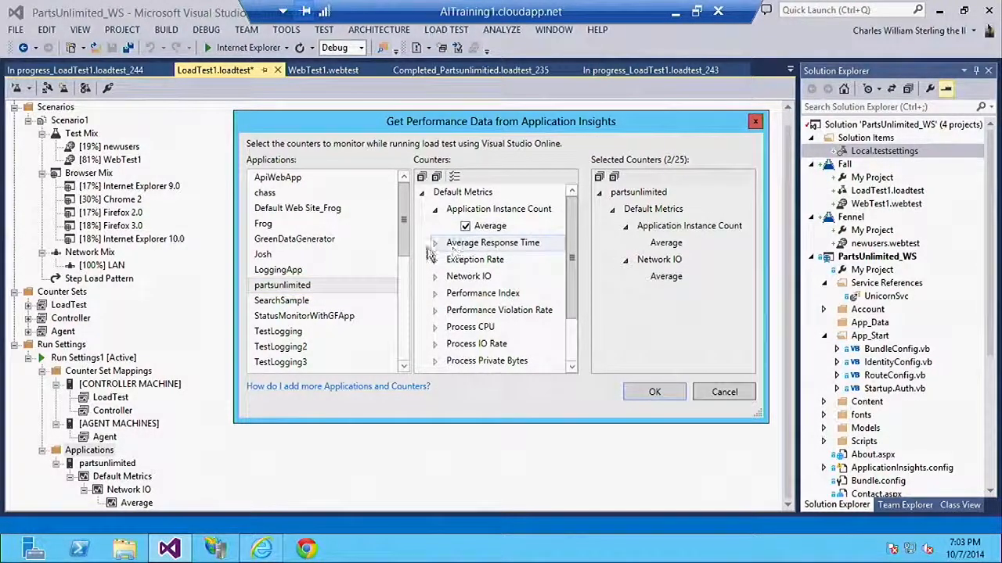
{"action": "left_click", "coordinate": [434, 242]}
{"action": "left_click", "coordinate": [465, 259]}
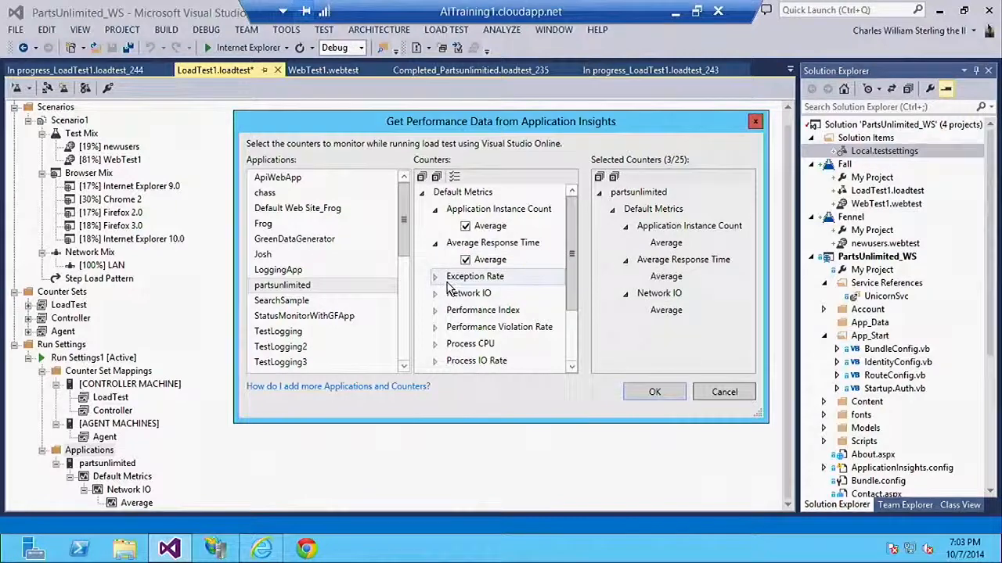
{"action": "left_click", "coordinate": [435, 276]}
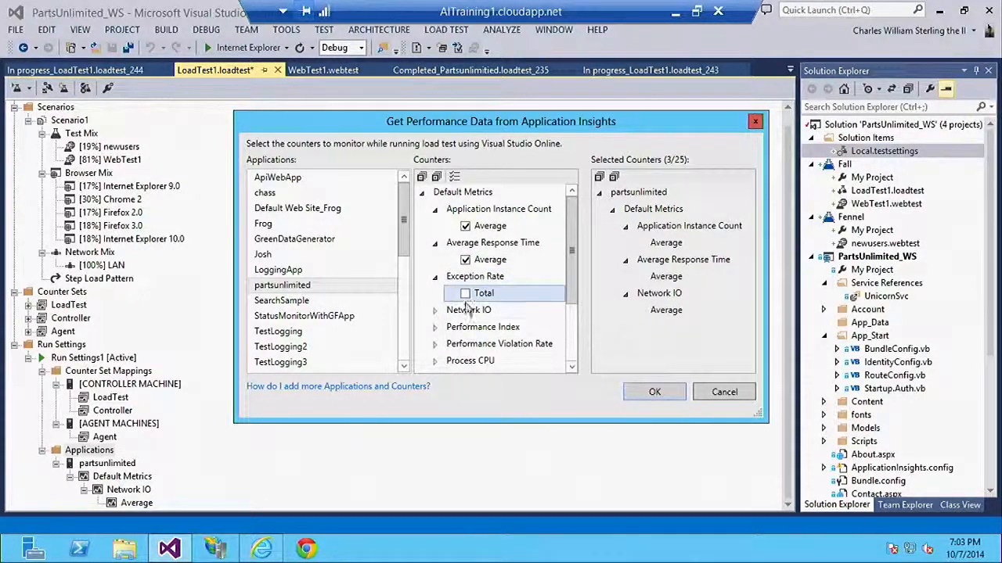
{"action": "left_click", "coordinate": [465, 294]}
{"action": "left_click", "coordinate": [654, 392]}
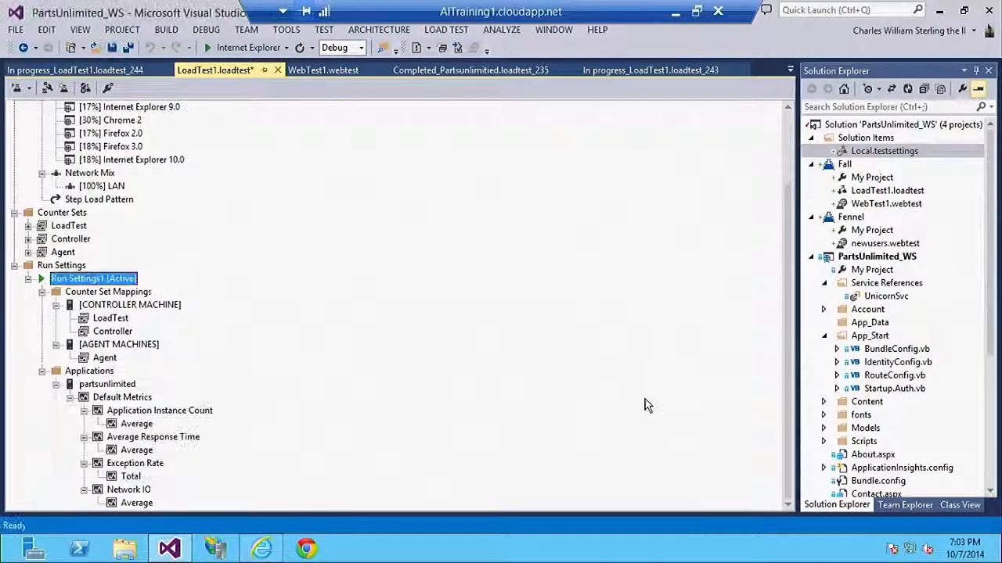